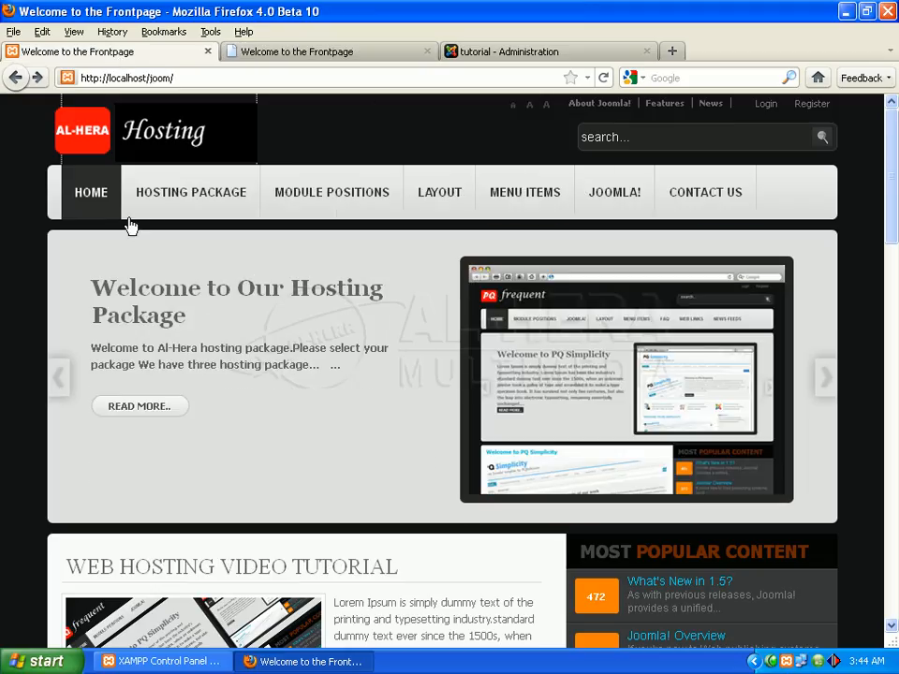
# Open the Hosting Package page on the local site and examine its heading, introduction and three package offers
pyautogui.moveTo(243, 201)
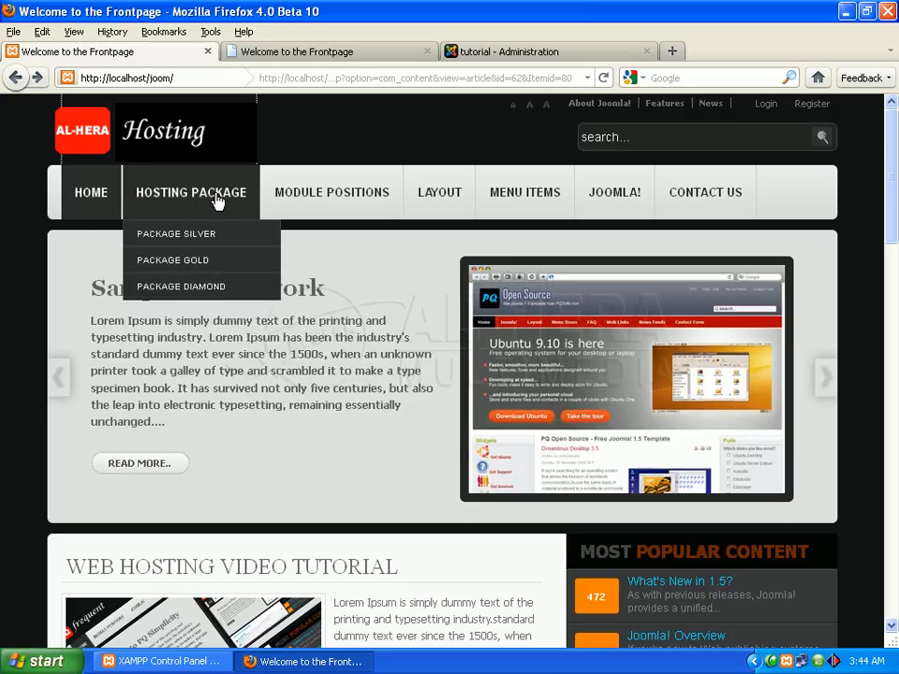
pyautogui.click(218, 200)
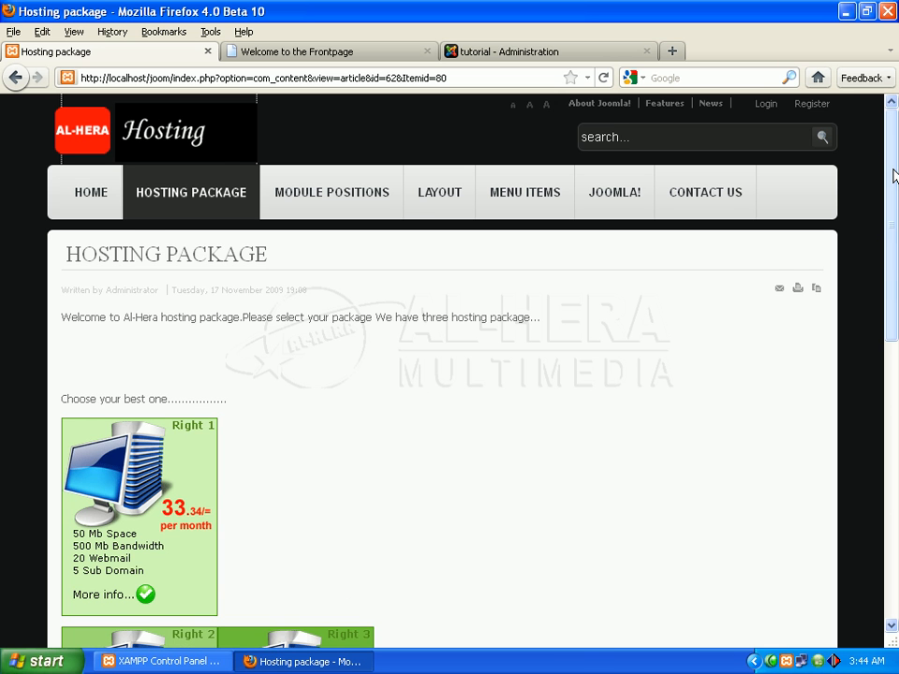
pyautogui.scroll(-7, 893, 175)
pyautogui.scroll(5, 894, 222)
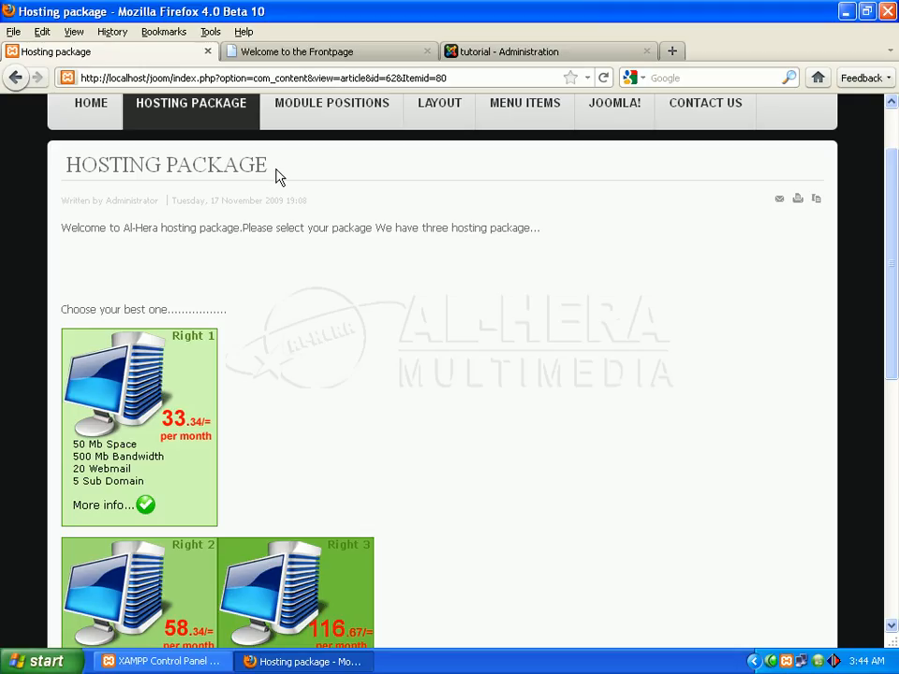
pyautogui.moveTo(276, 178); pyautogui.dragTo(60, 185)
pyautogui.click(312, 206)
pyautogui.moveTo(894, 265); pyautogui.dragTo(896, 318)
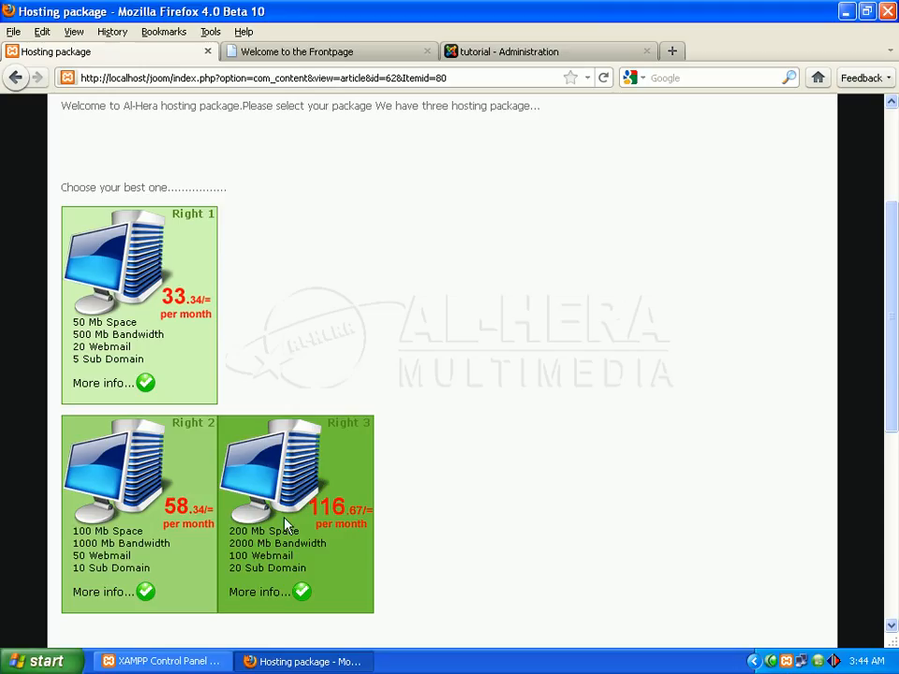
pyautogui.scroll(-6, 894, 309)
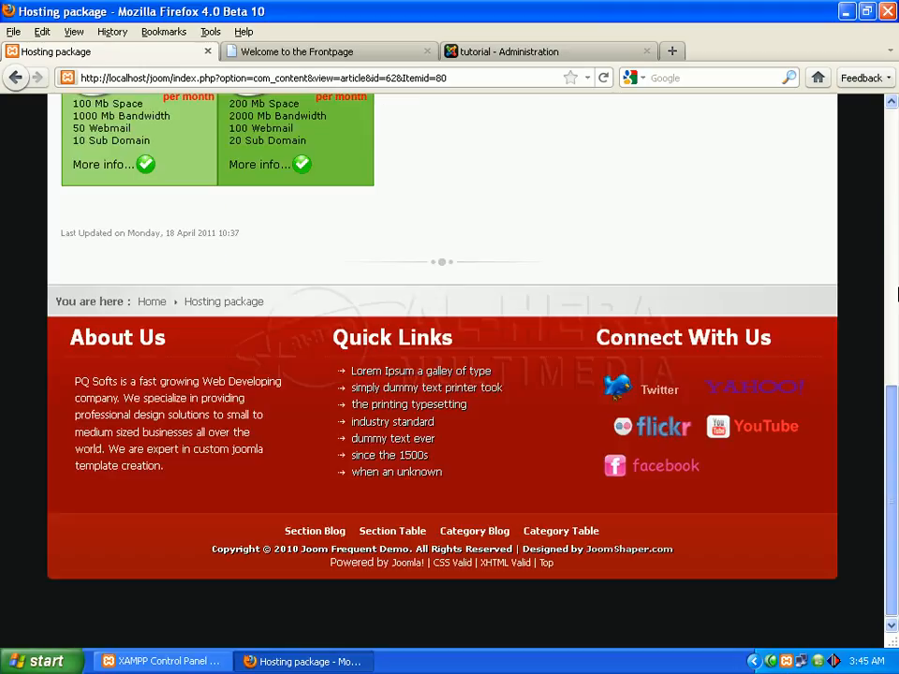
pyautogui.scroll(6, 893, 294)
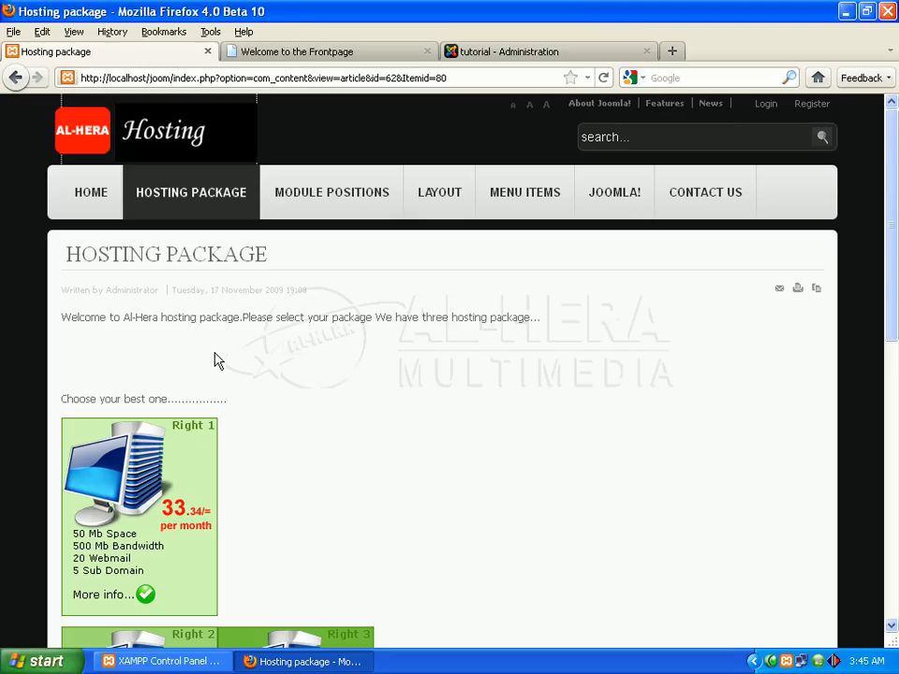
# Switch past the live site's front page to its Joomla administration and start a new article
pyautogui.click(303, 58)
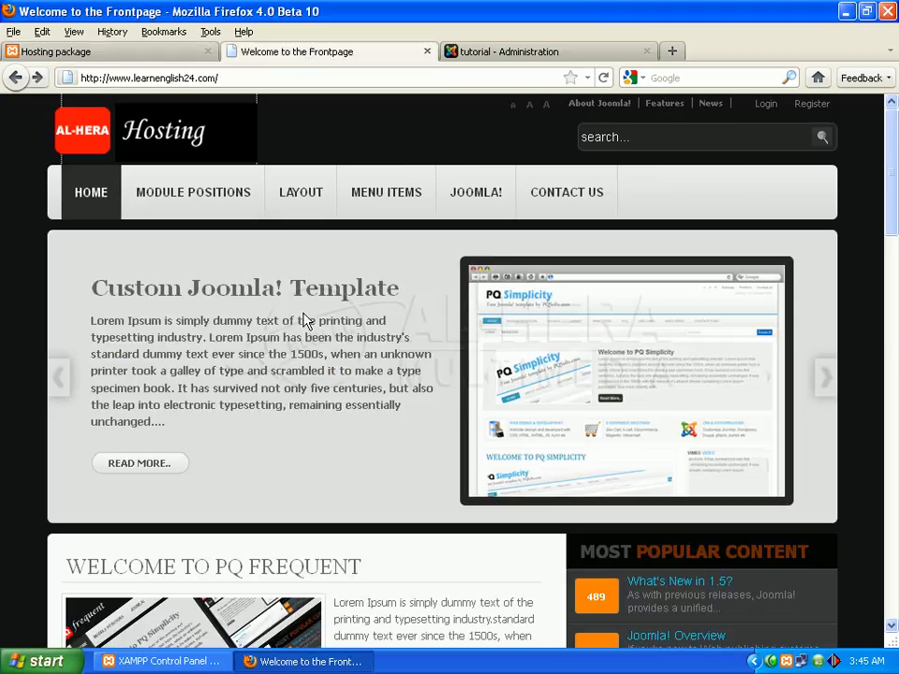
pyautogui.click(534, 58)
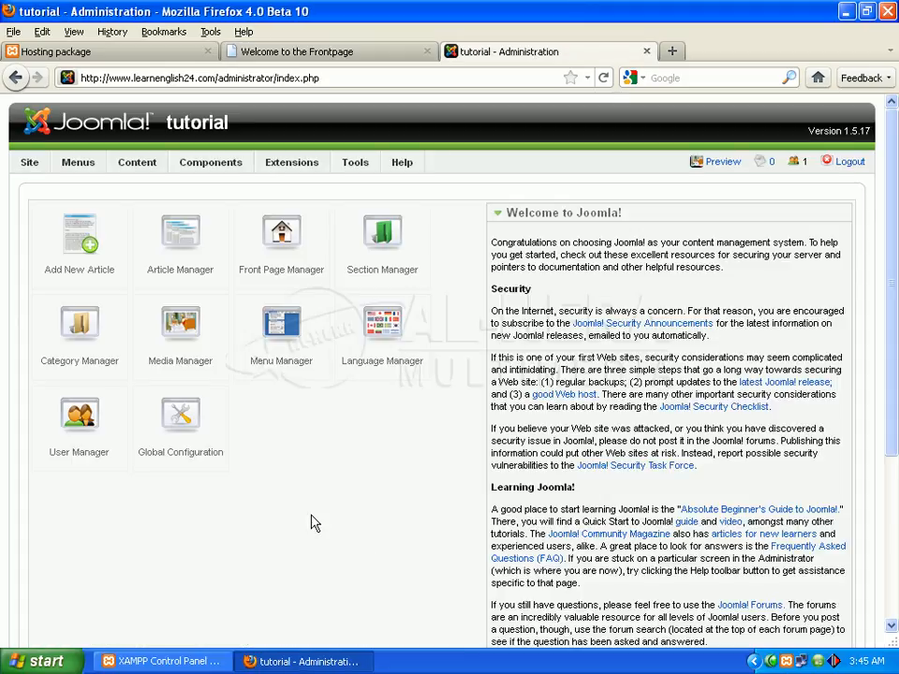
pyautogui.click(83, 242)
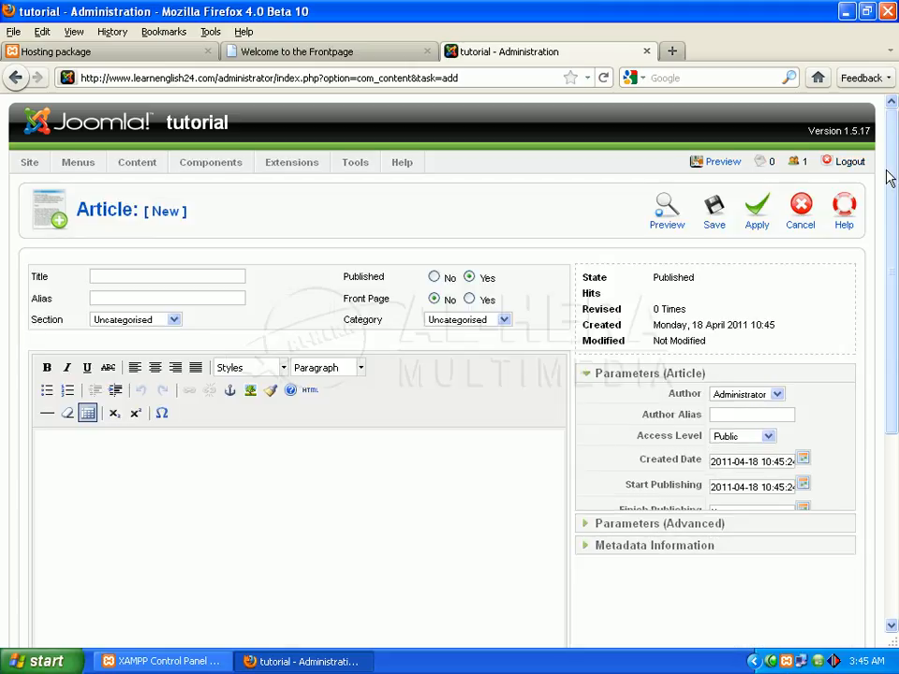
pyautogui.moveTo(889, 178); pyautogui.dragTo(894, 234)
pyautogui.scroll(-5, 894, 239)
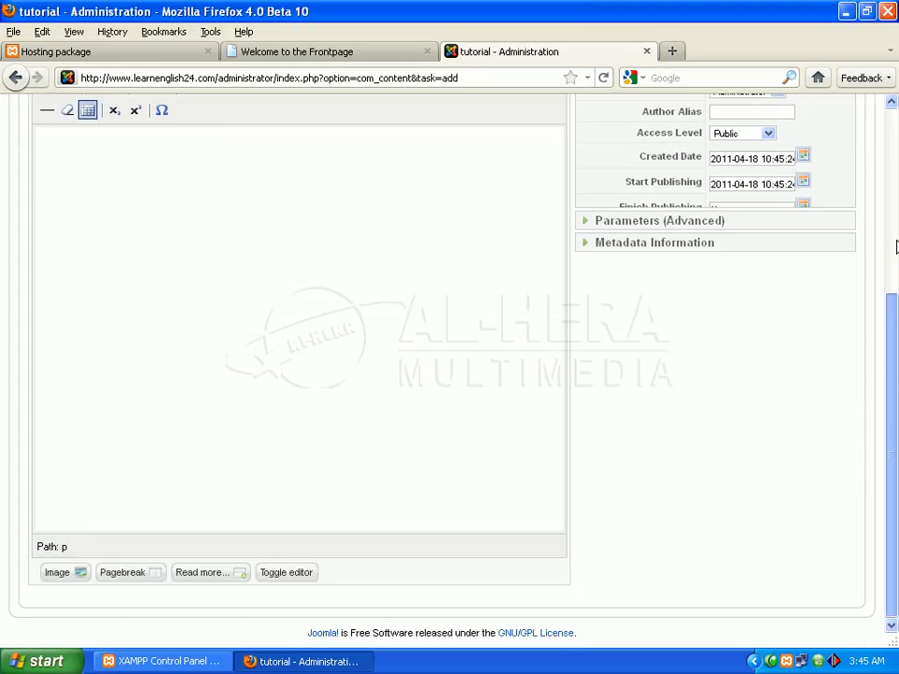
pyautogui.scroll(5, 894, 246)
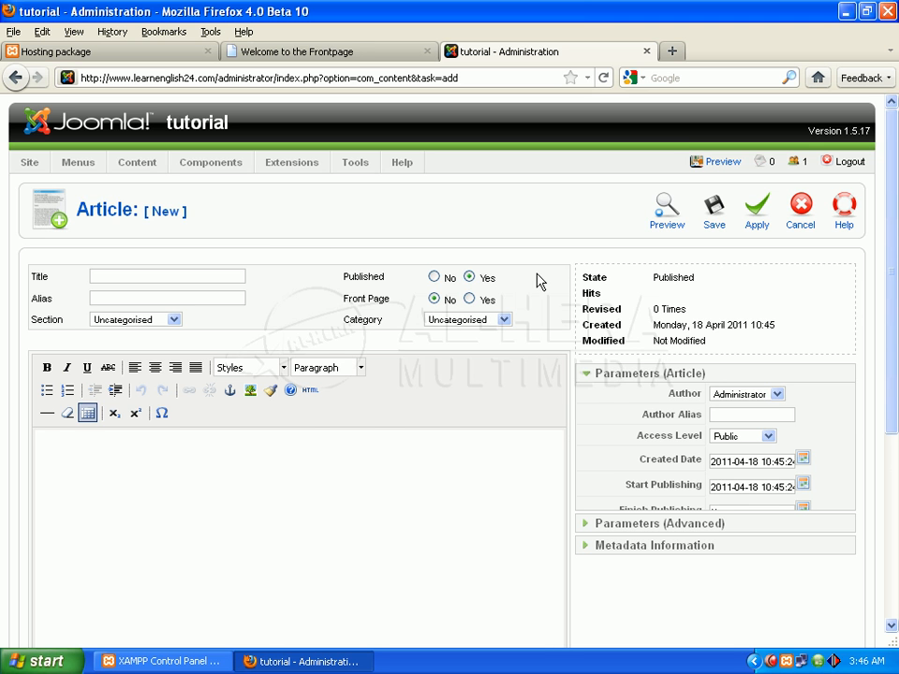
pyautogui.scroll(-1, 896, 389)
pyautogui.scroll(-5, 896, 388)
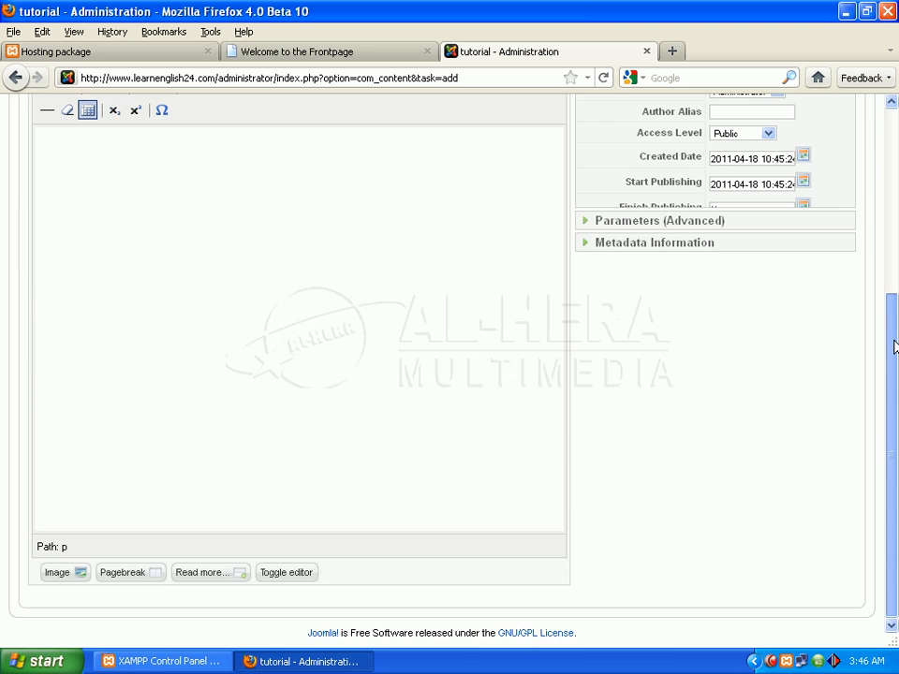
pyautogui.scroll(6, 894, 347)
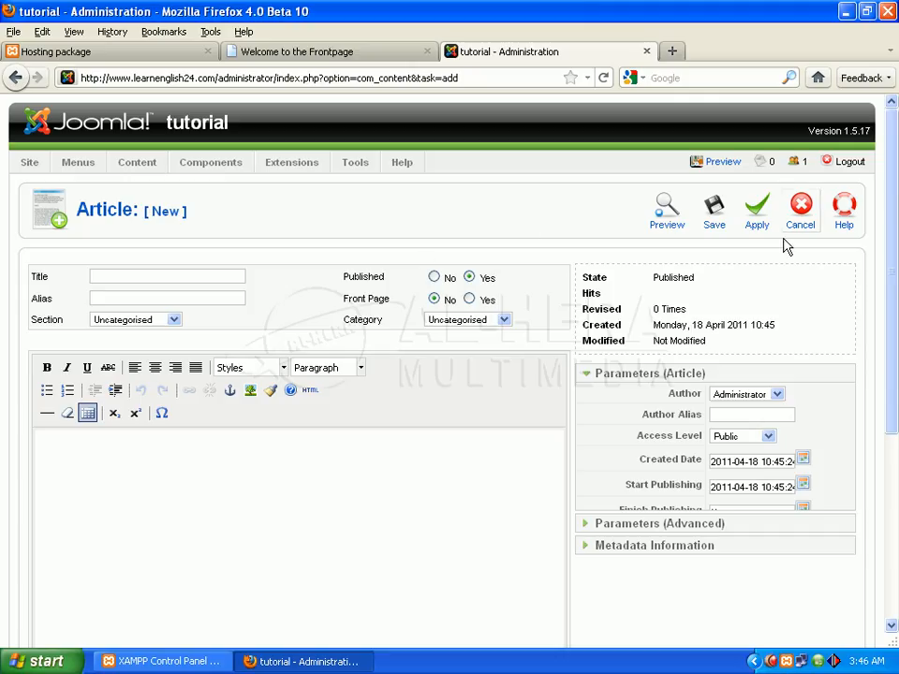
# Open hosting package.txt from the desktop and copy the title text "Hosting Package"
pyautogui.click(846, 11)
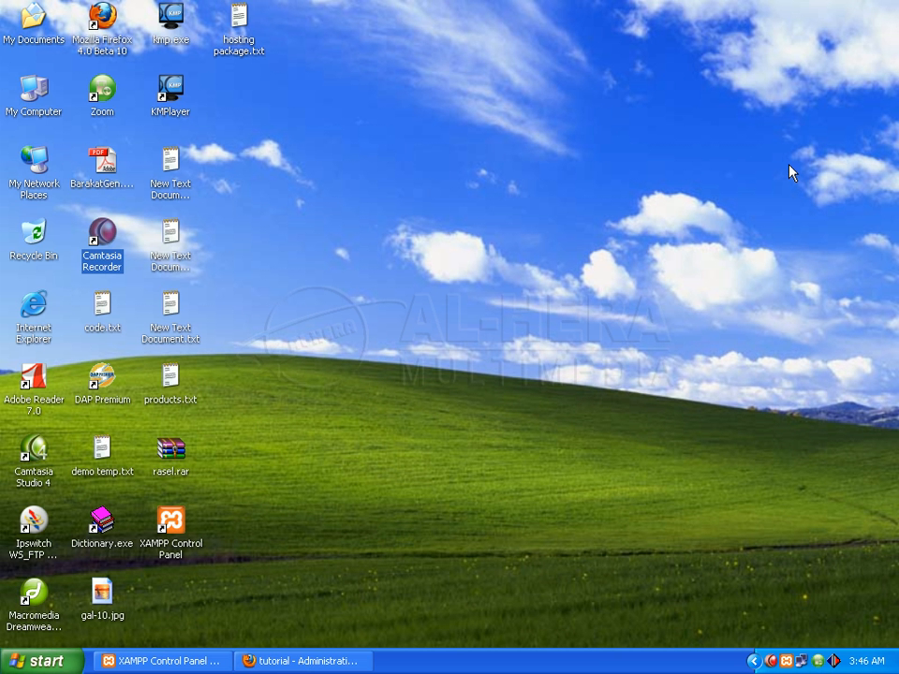
pyautogui.doubleClick(240, 23)
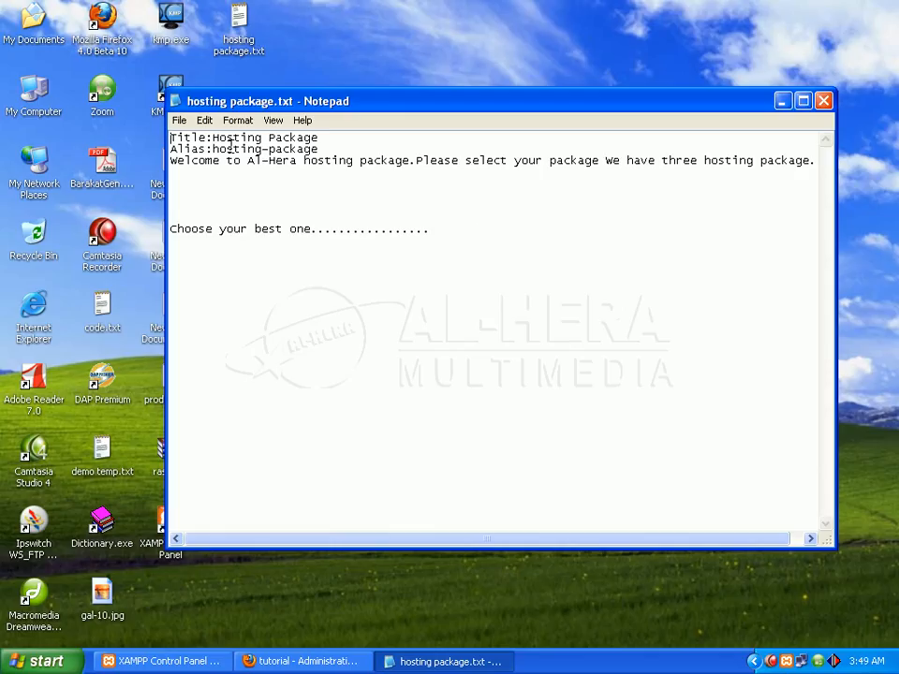
pyautogui.moveTo(211, 137); pyautogui.dragTo(319, 137)
pyautogui.rightClick(298, 137)
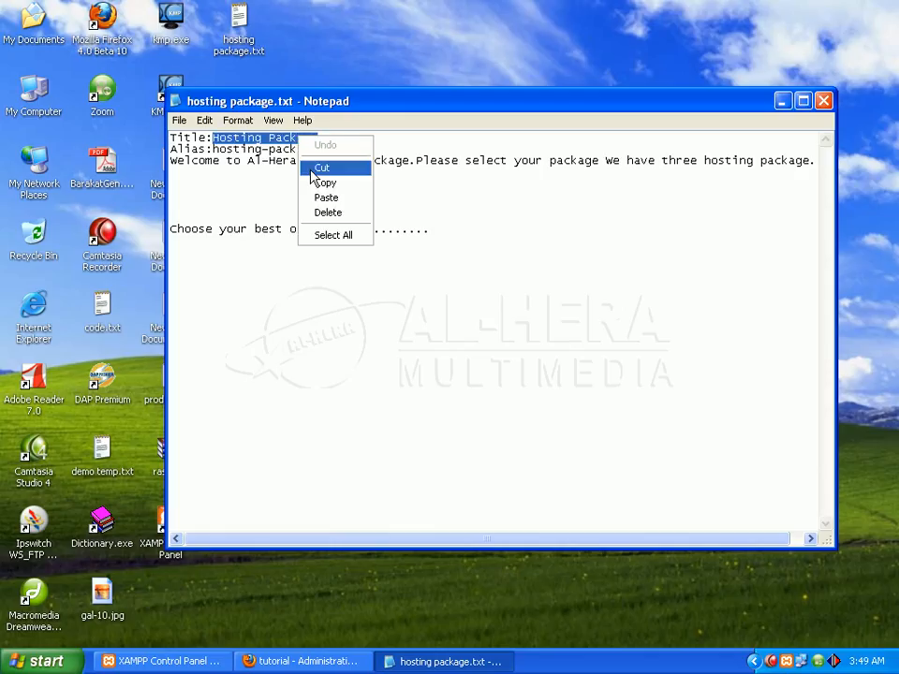
pyautogui.click(315, 182)
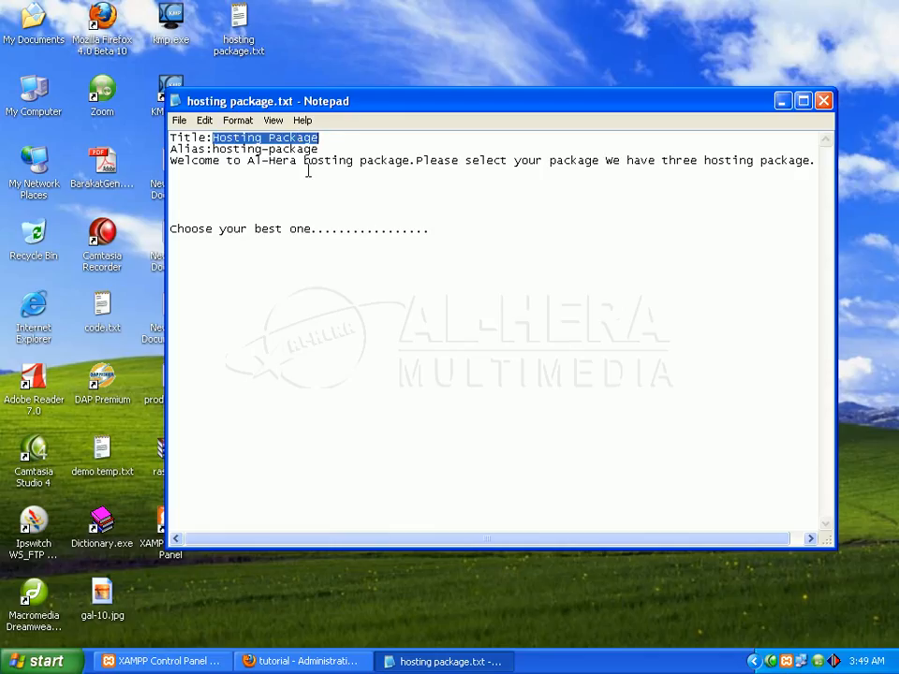
# Return to the Joomla article form in Firefox and paste "Hosting Package" as the article title
pyautogui.click(289, 662)
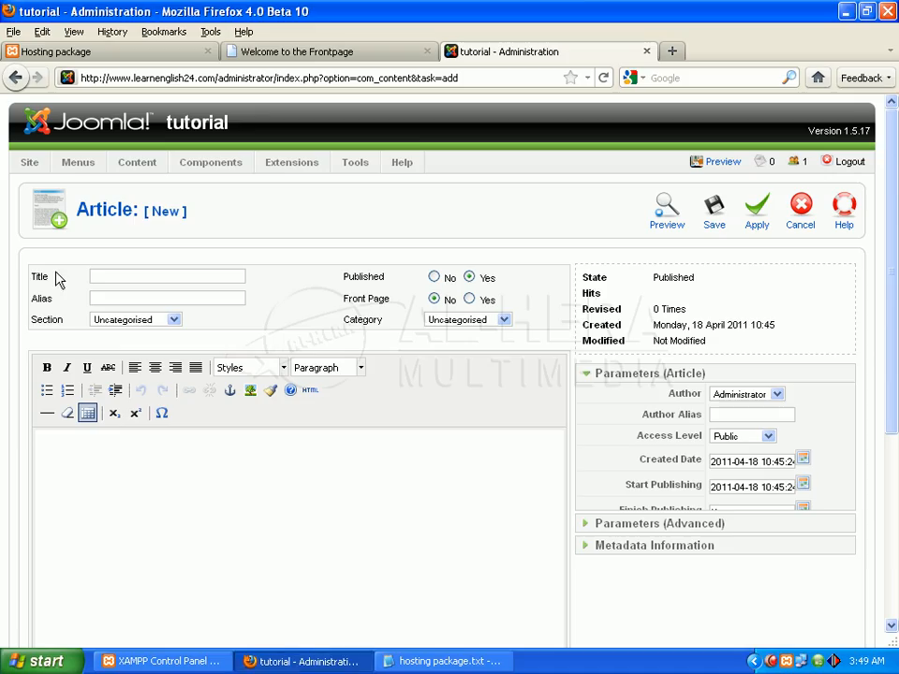
pyautogui.rightClick(117, 275)
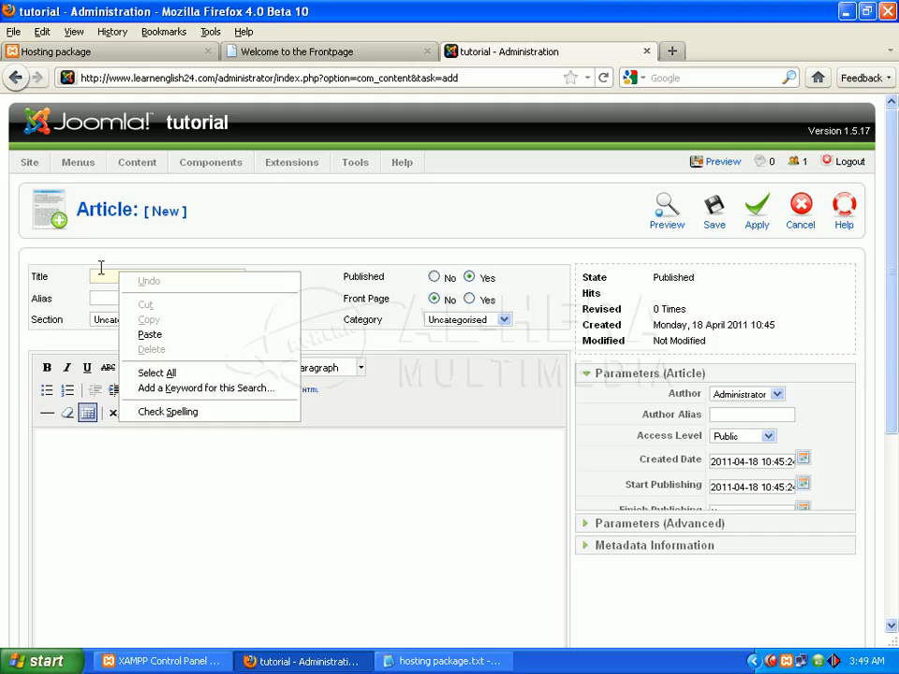
pyautogui.click(315, 251)
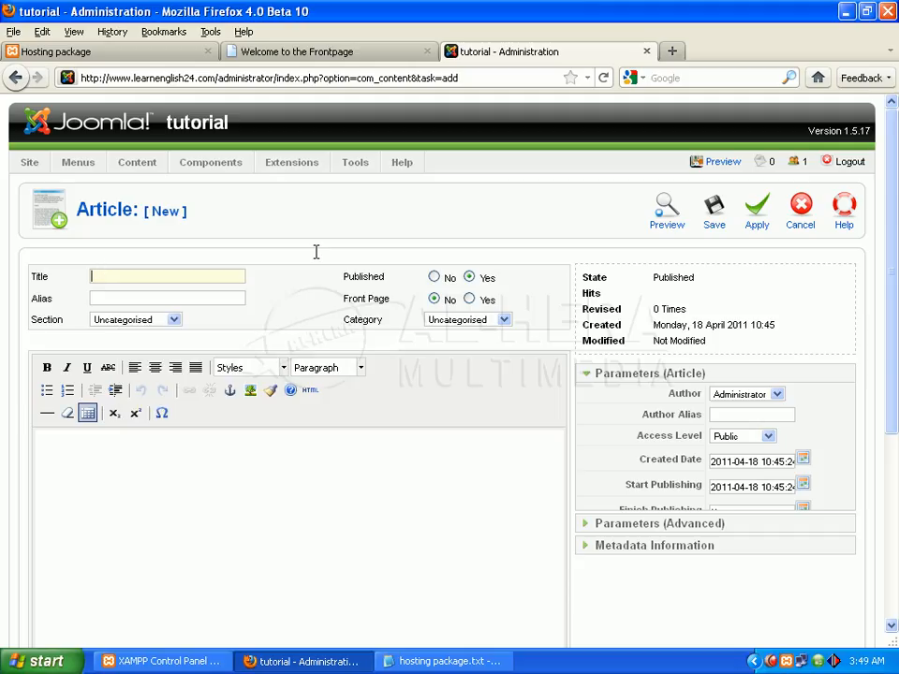
pyautogui.press('Down')
pyautogui.hotkey('ctrl', 'v')
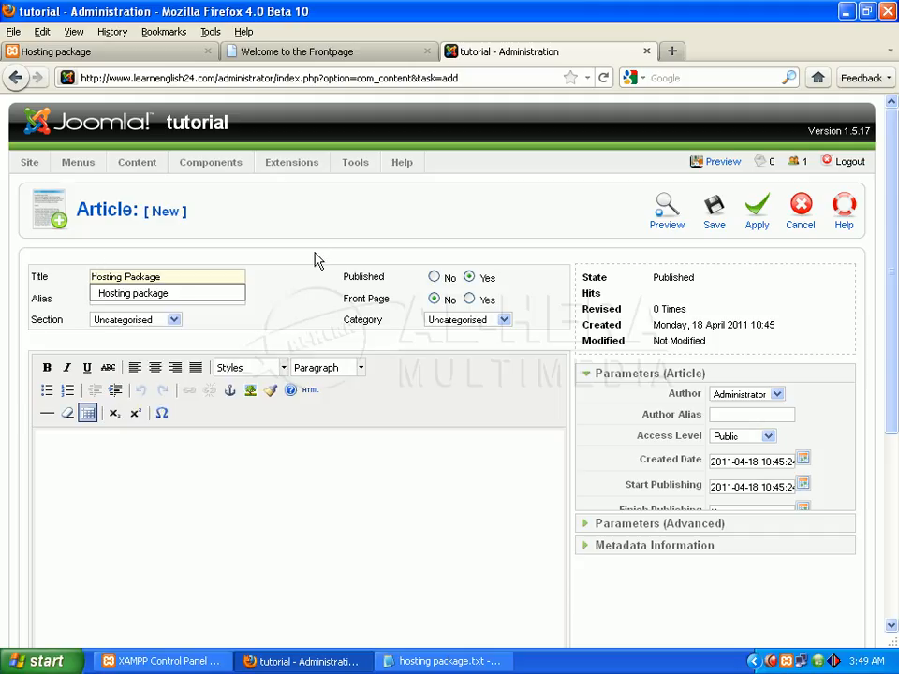
pyautogui.click(305, 253)
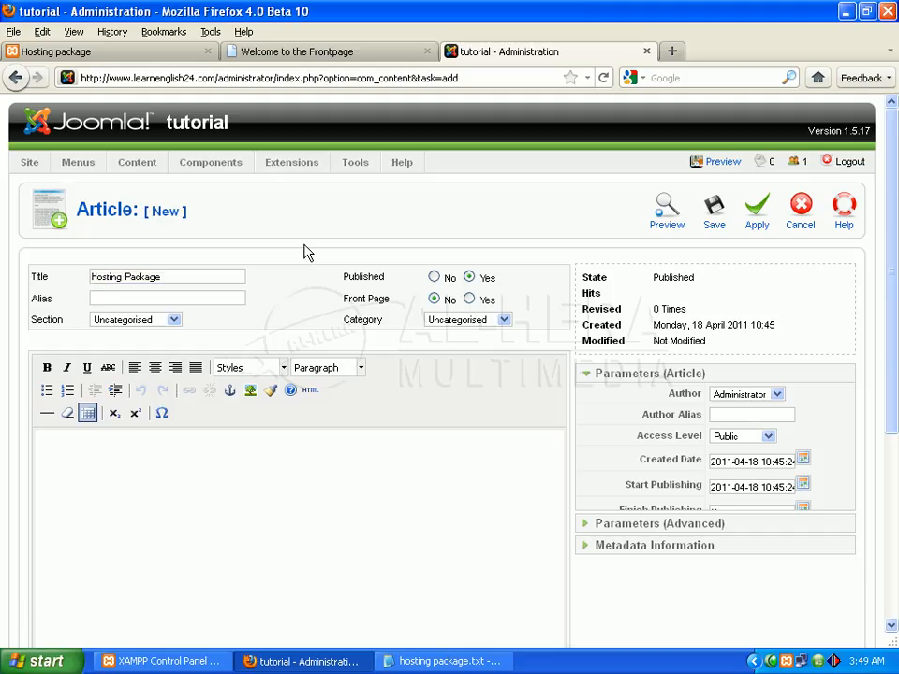
# Copy "hosting-package" from the Notepad file and paste it as the new article's alias
pyautogui.click(438, 660)
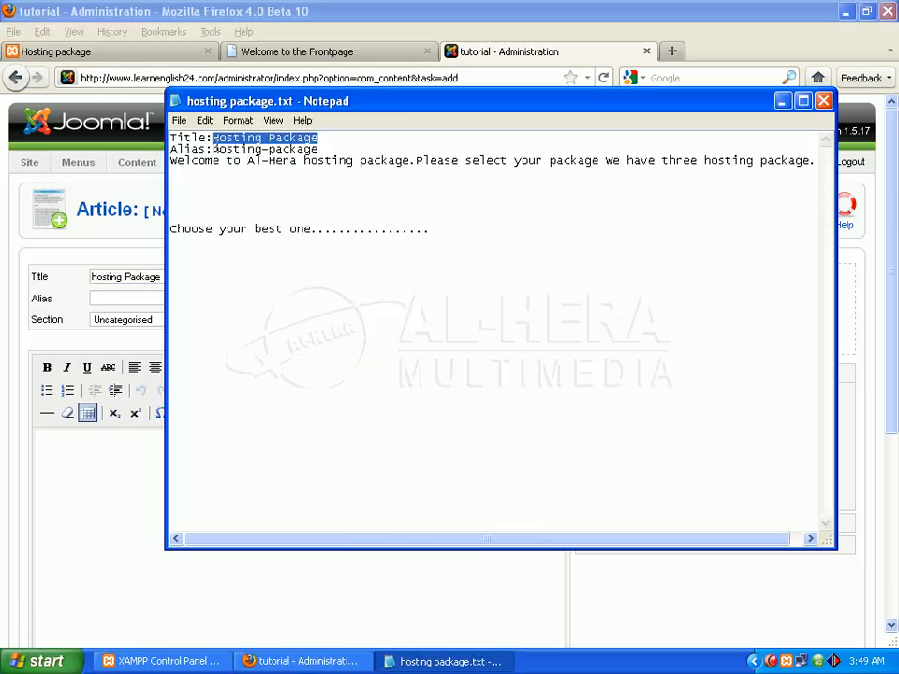
pyautogui.moveTo(212, 150); pyautogui.dragTo(320, 148)
pyautogui.rightClick(305, 159)
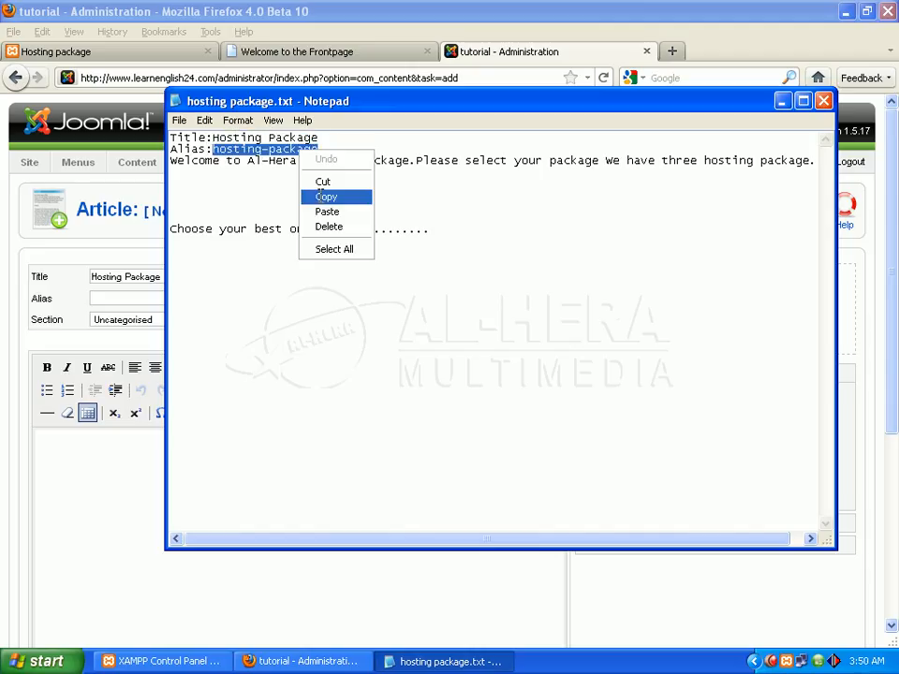
pyautogui.click(324, 196)
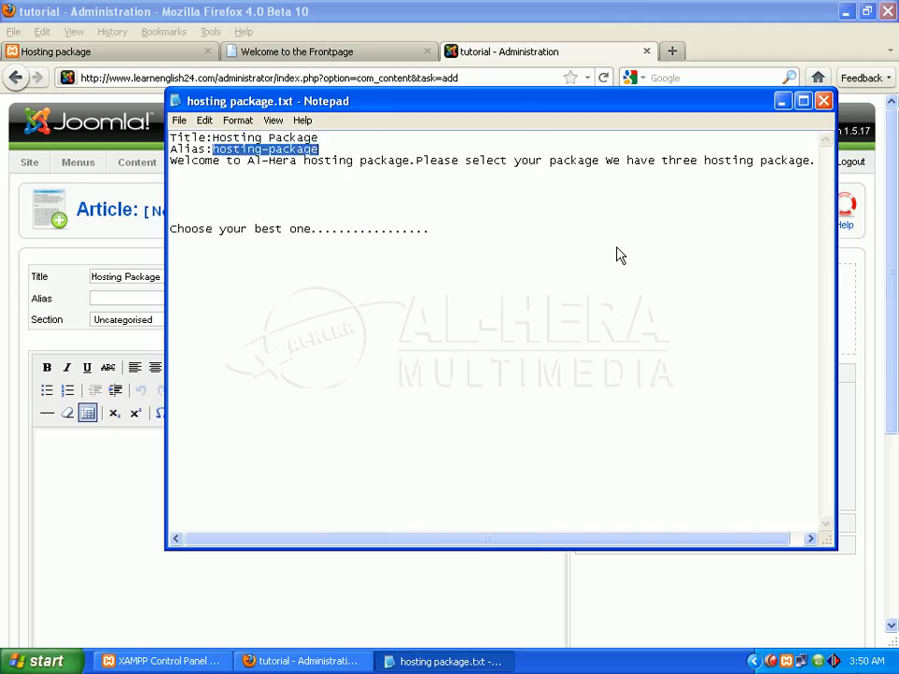
pyautogui.moveTo(531, 101); pyautogui.dragTo(660, 326)
pyautogui.rightClick(142, 297)
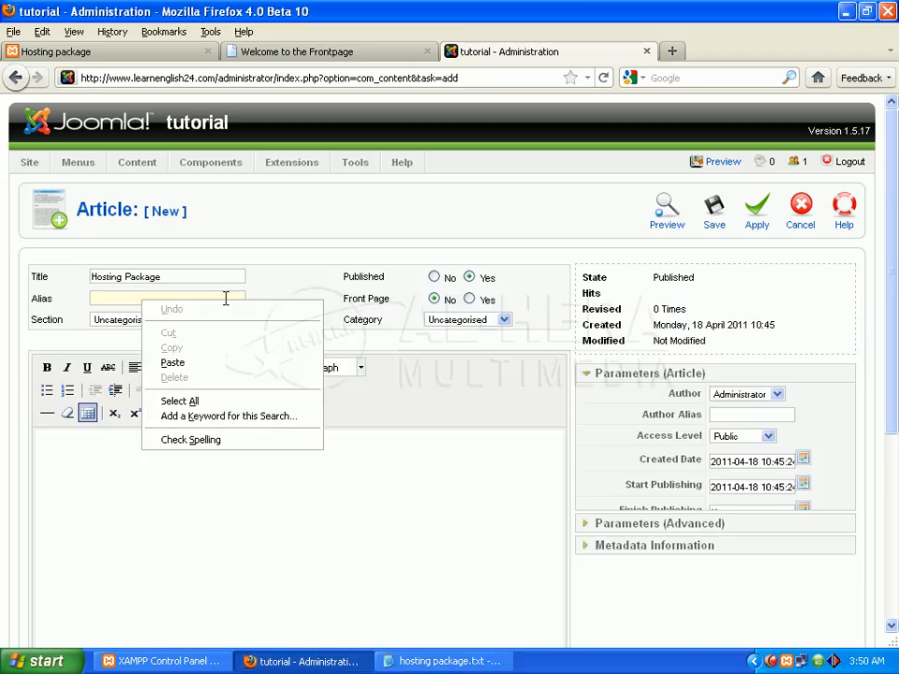
pyautogui.click(172, 362)
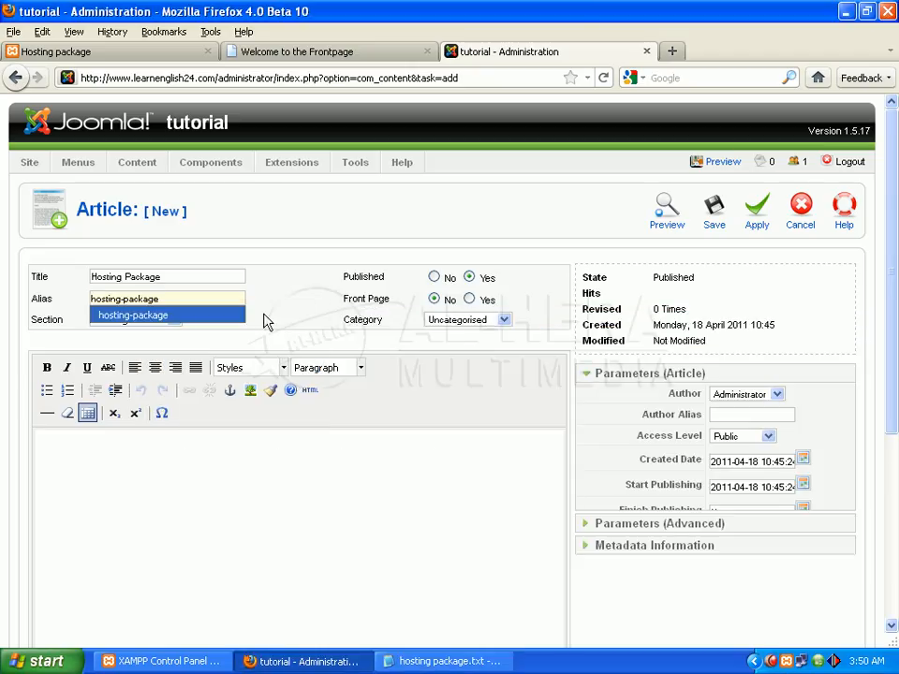
pyautogui.click(291, 295)
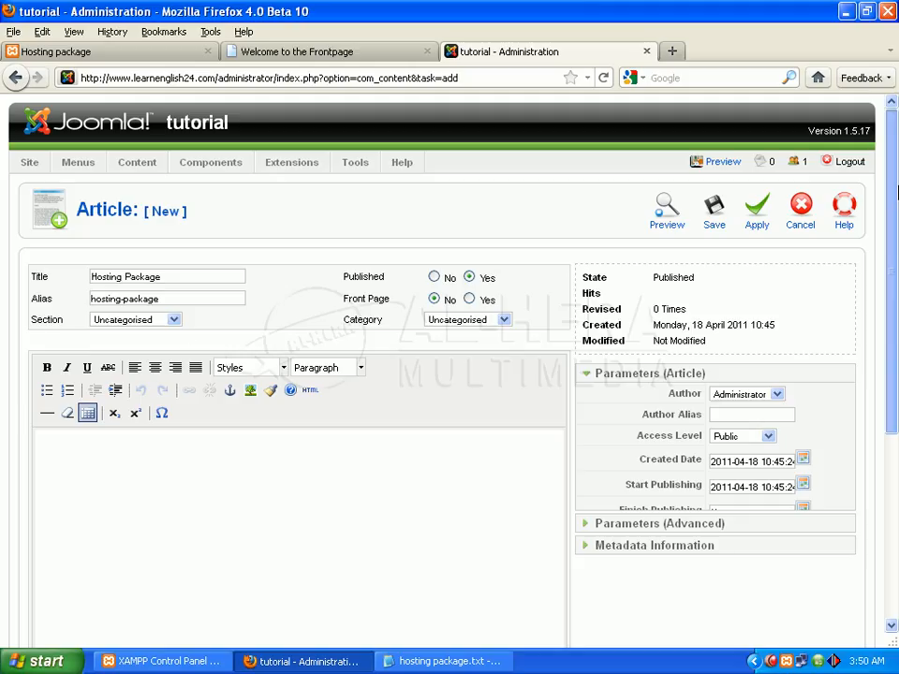
# Review the available section options for the new article, leaving Uncategorised selected
pyautogui.click(174, 320)
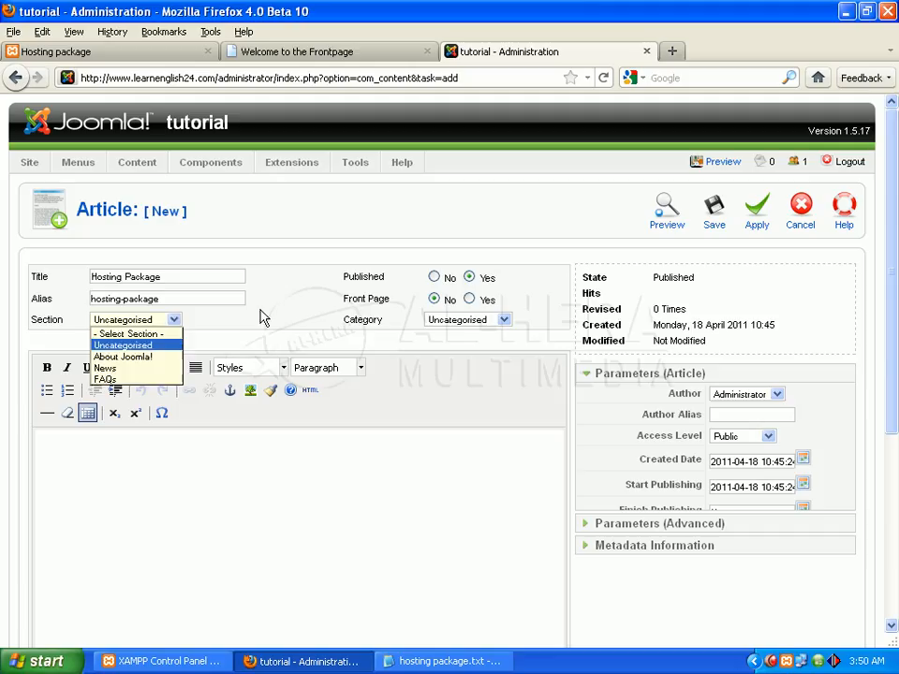
pyautogui.click(248, 317)
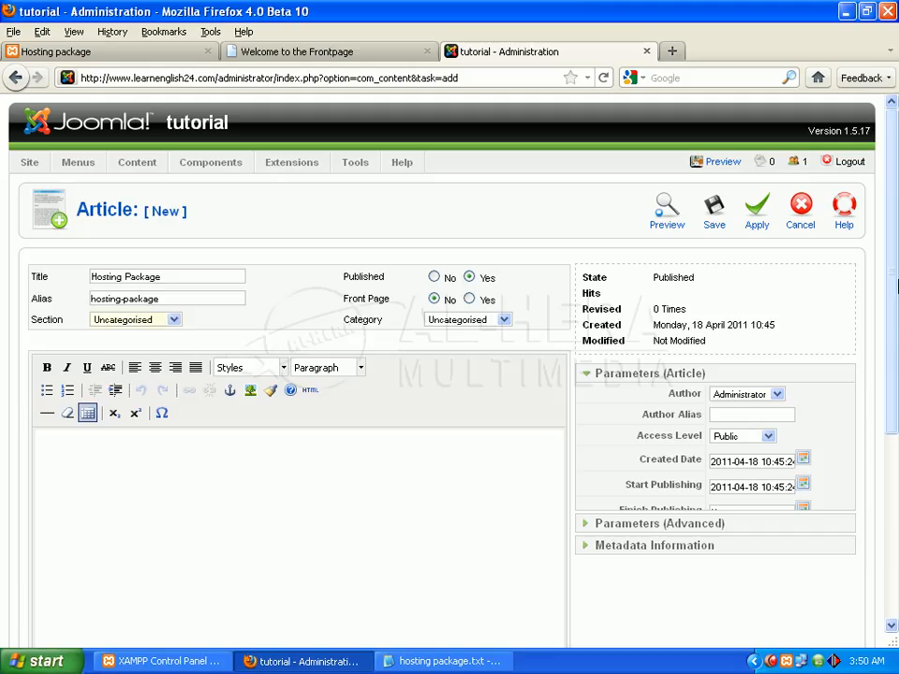
pyautogui.moveTo(896, 286); pyautogui.dragTo(896, 255)
pyautogui.scroll(-2, 895, 319)
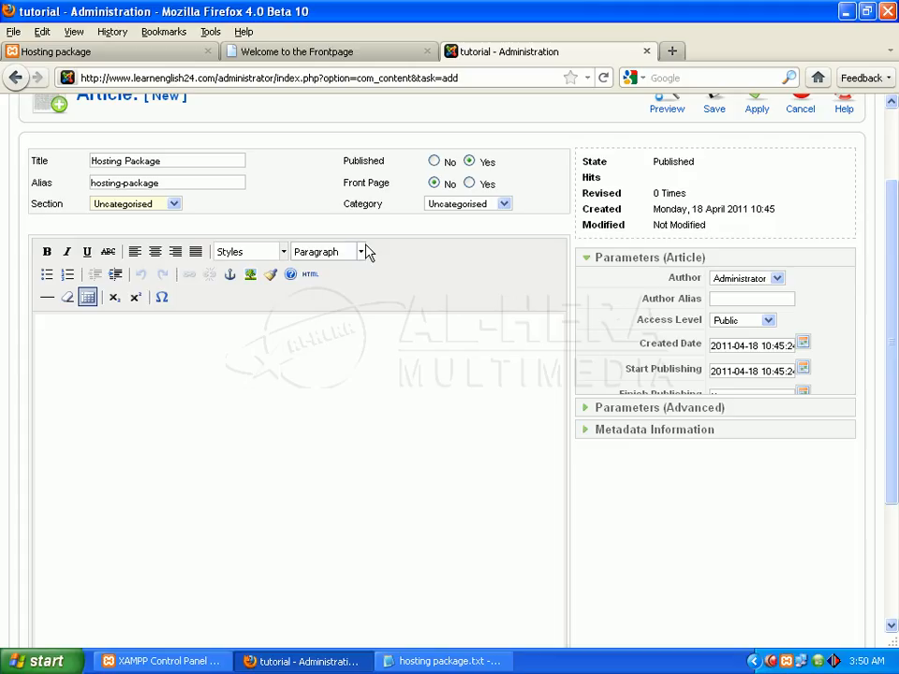
# Copy the body text in hosting package.txt, from "Welcome to Al-Hera hosting package" through "Choose your best one"
pyautogui.click(449, 661)
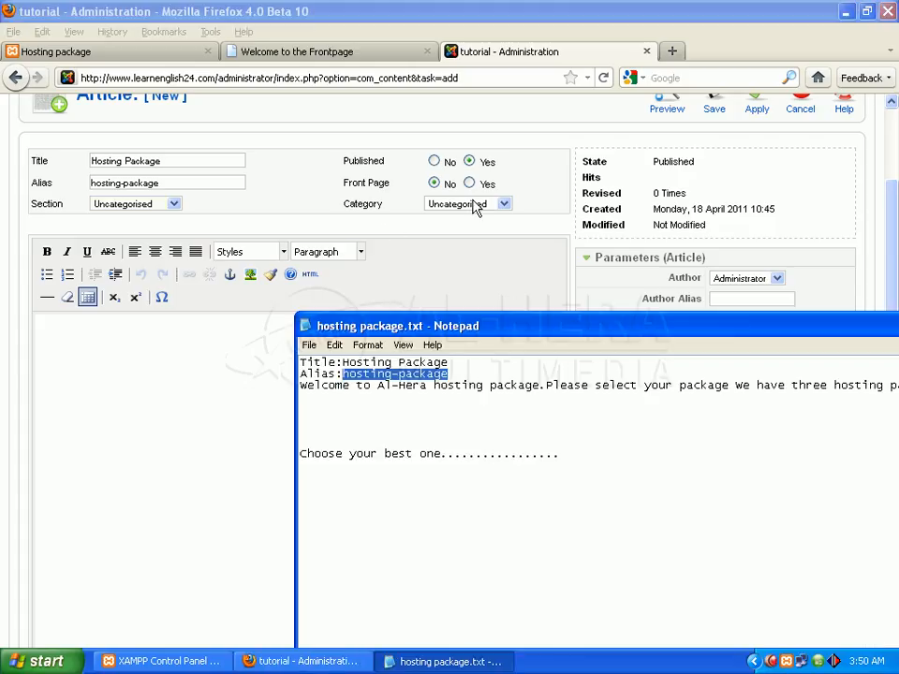
pyautogui.moveTo(478, 326); pyautogui.dragTo(475, 113)
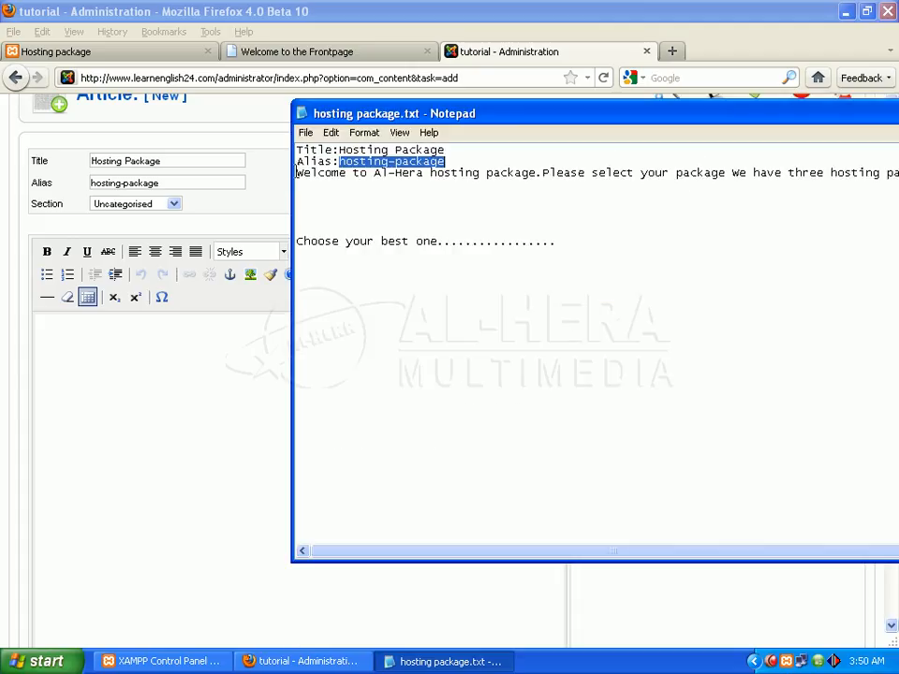
pyautogui.moveTo(295, 173); pyautogui.dragTo(561, 245)
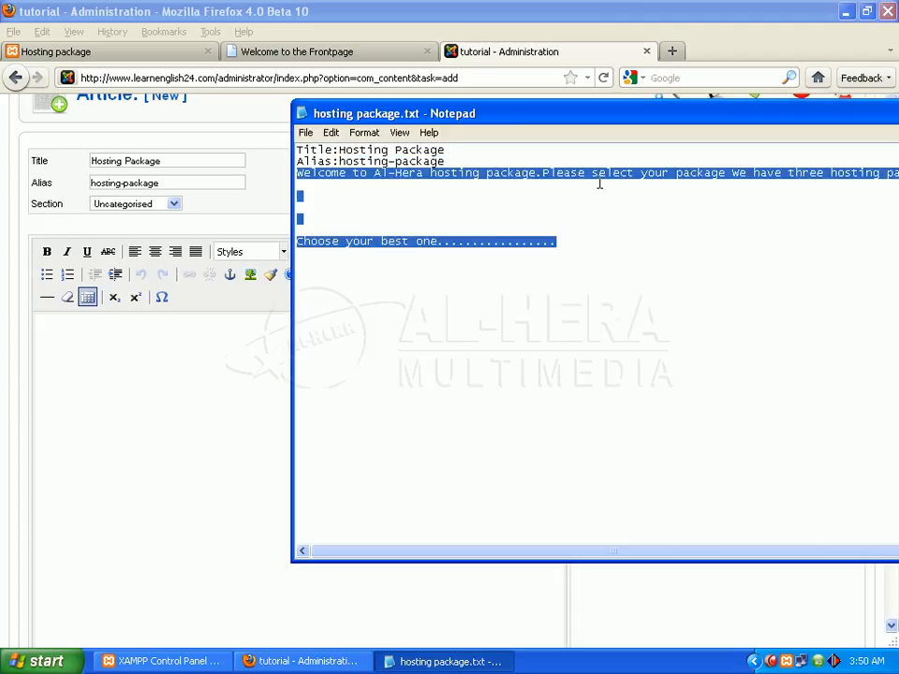
pyautogui.rightClick(599, 183)
pyautogui.click(622, 214)
pyautogui.moveTo(810, 127); pyautogui.dragTo(578, 205)
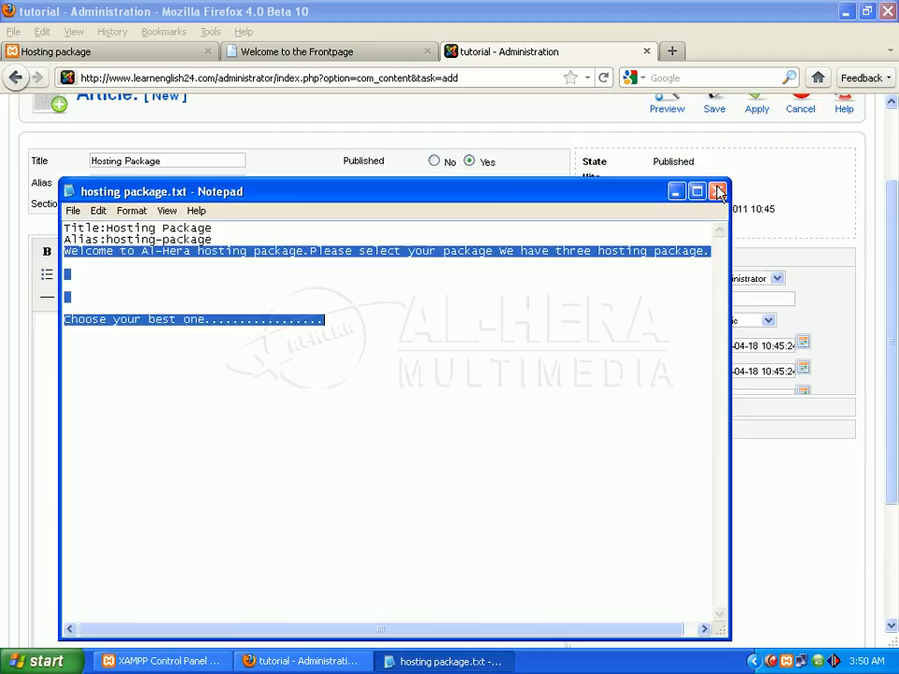
# Close the Notepad file and paste the copied welcome text into the body of the new Joomla article
pyautogui.click(718, 192)
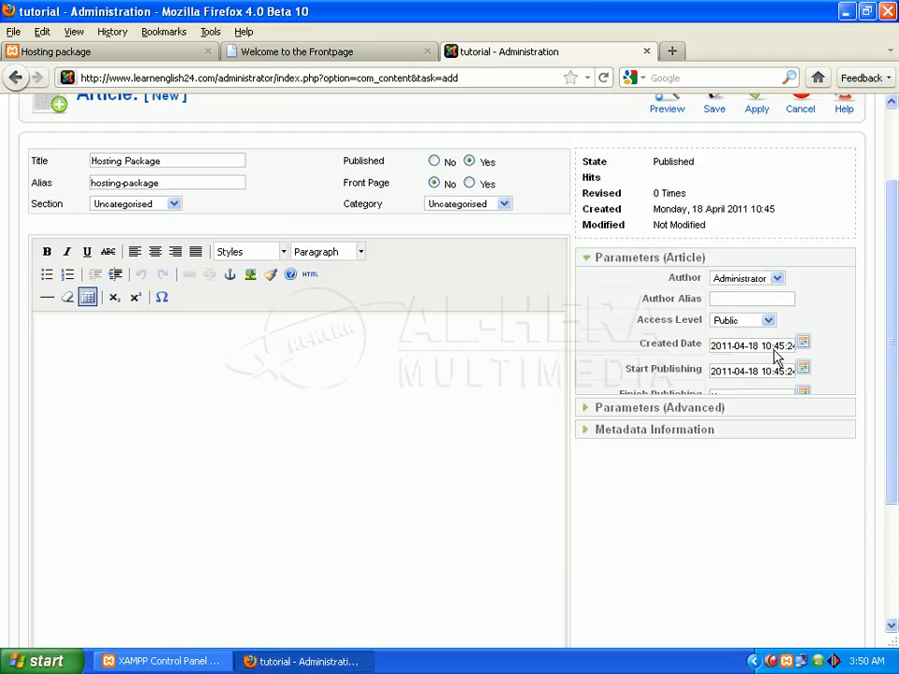
pyautogui.moveTo(897, 253); pyautogui.dragTo(897, 318)
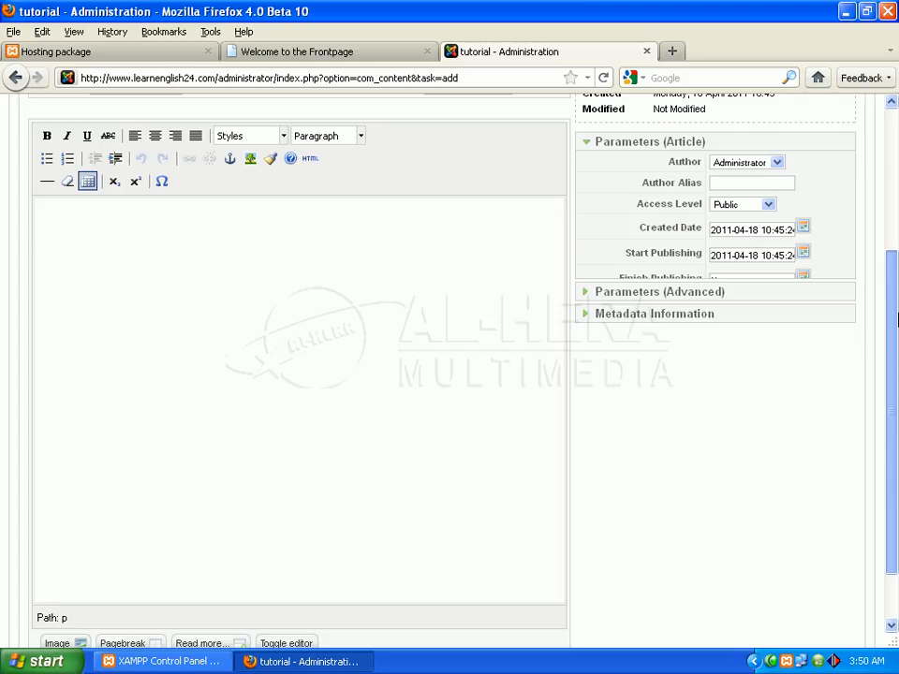
pyautogui.click(337, 320)
pyautogui.hotkey('ctrl', 'v')
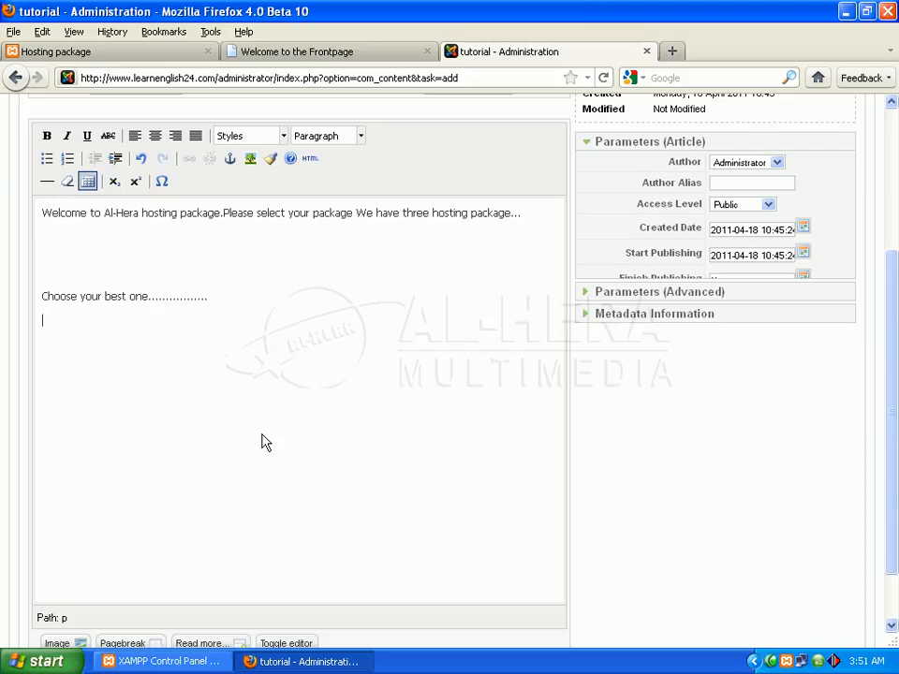
pyautogui.moveTo(895, 372); pyautogui.dragTo(896, 419)
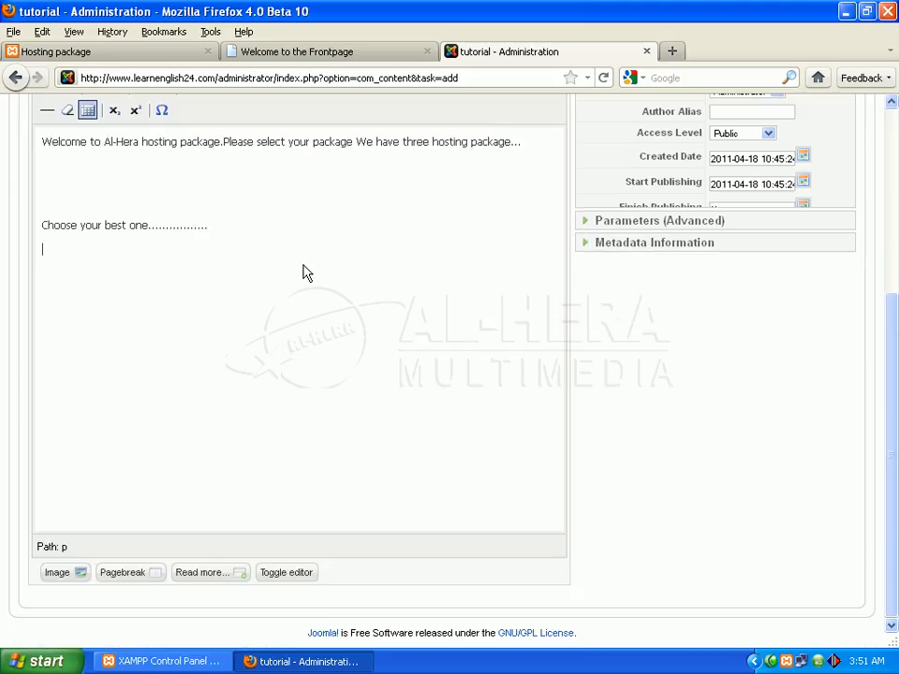
# Check how the package images are arranged on the localhost Hosting package page, and return to the article form
pyautogui.click(111, 54)
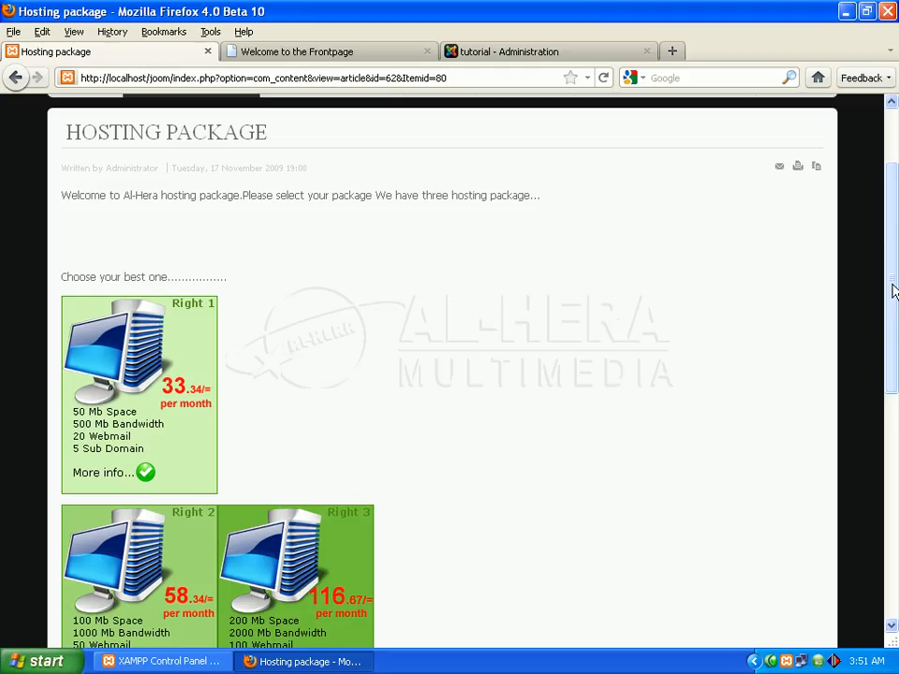
pyautogui.scroll(-3, 13, 307)
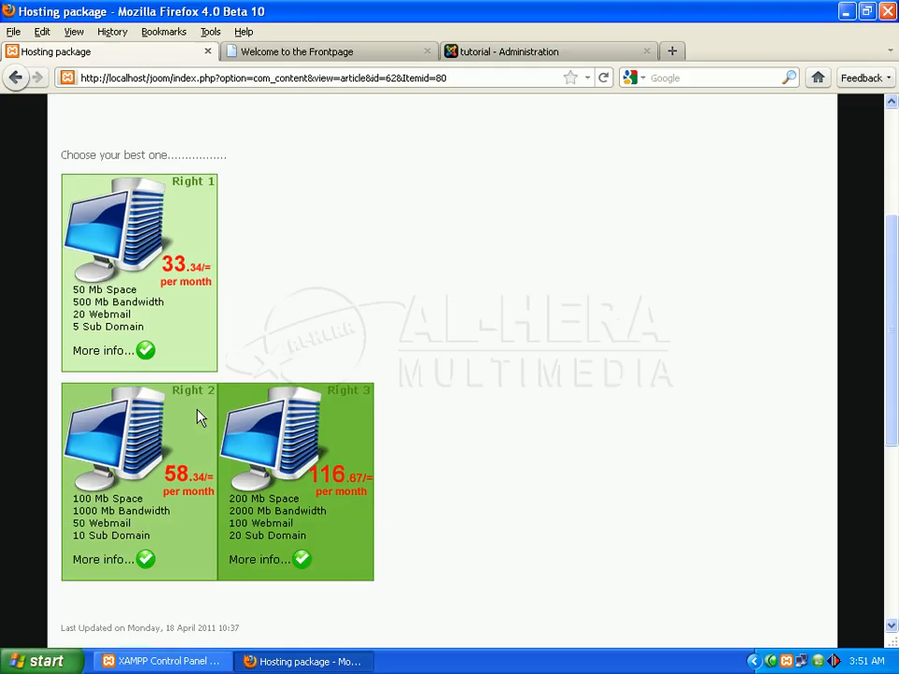
pyautogui.click(534, 52)
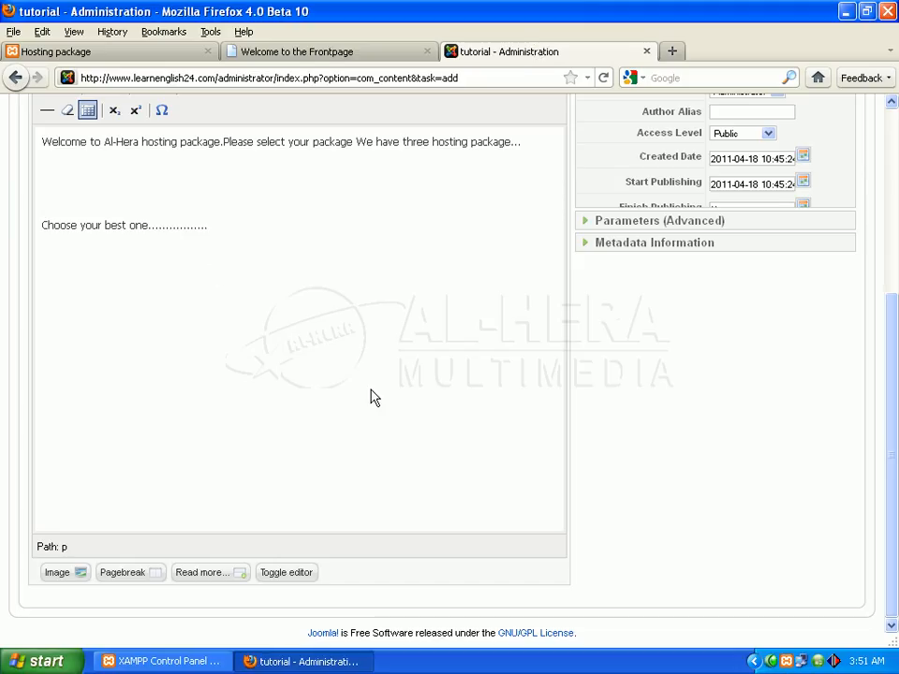
# Upload package1.gif from the new project folder on Local Disk (I:) to the article's image library
pyautogui.click(62, 582)
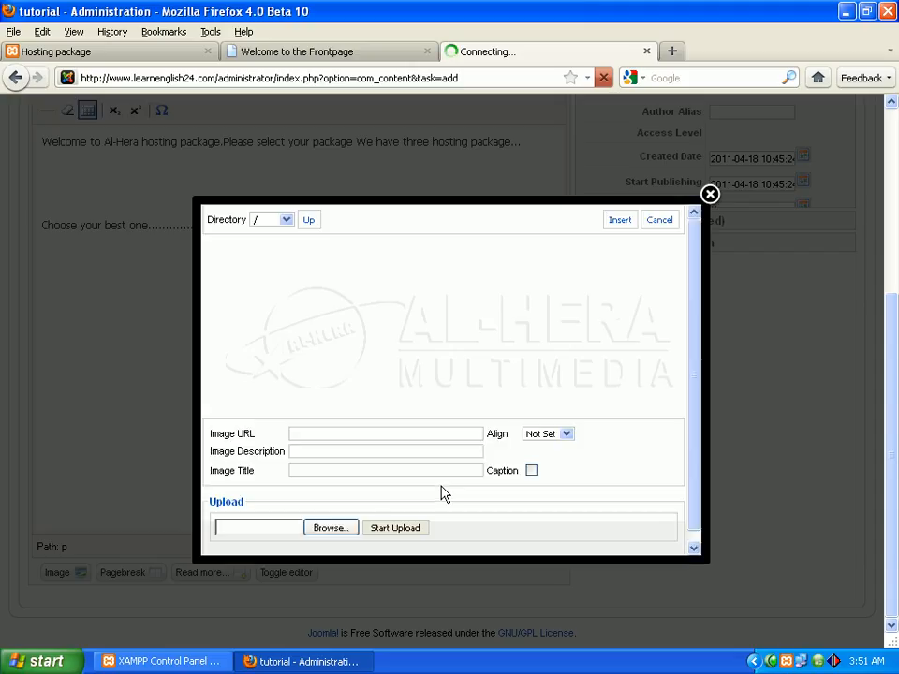
pyautogui.click(339, 530)
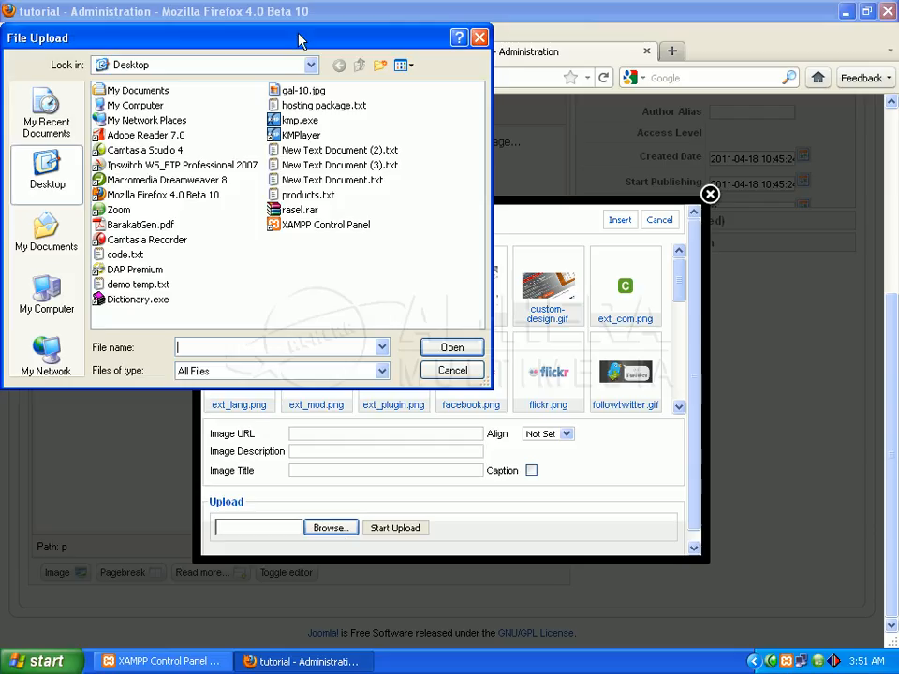
pyautogui.moveTo(297, 43); pyautogui.dragTo(393, 77)
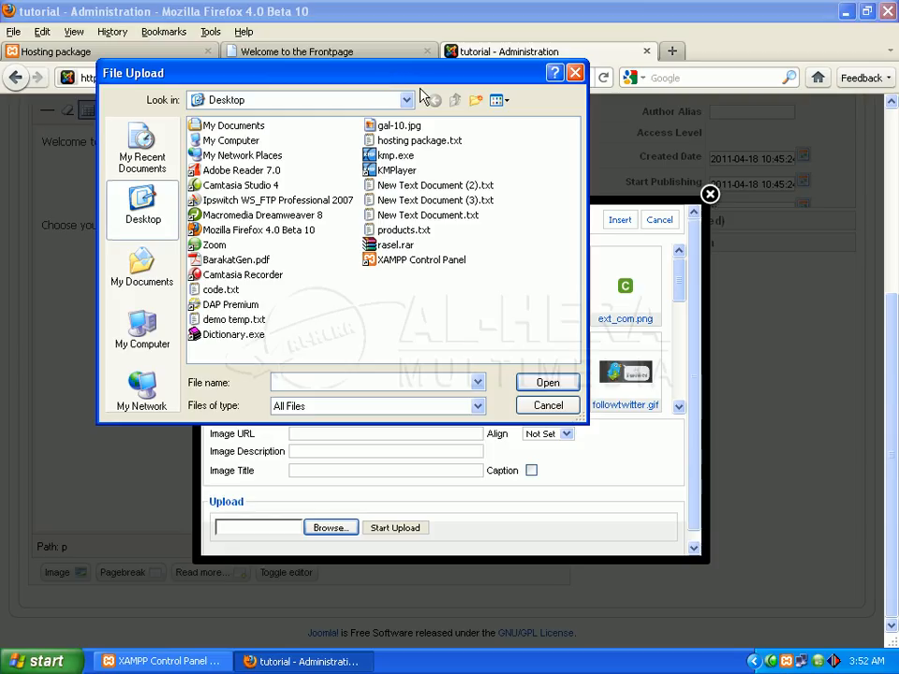
pyautogui.moveTo(384, 70); pyautogui.dragTo(412, 104)
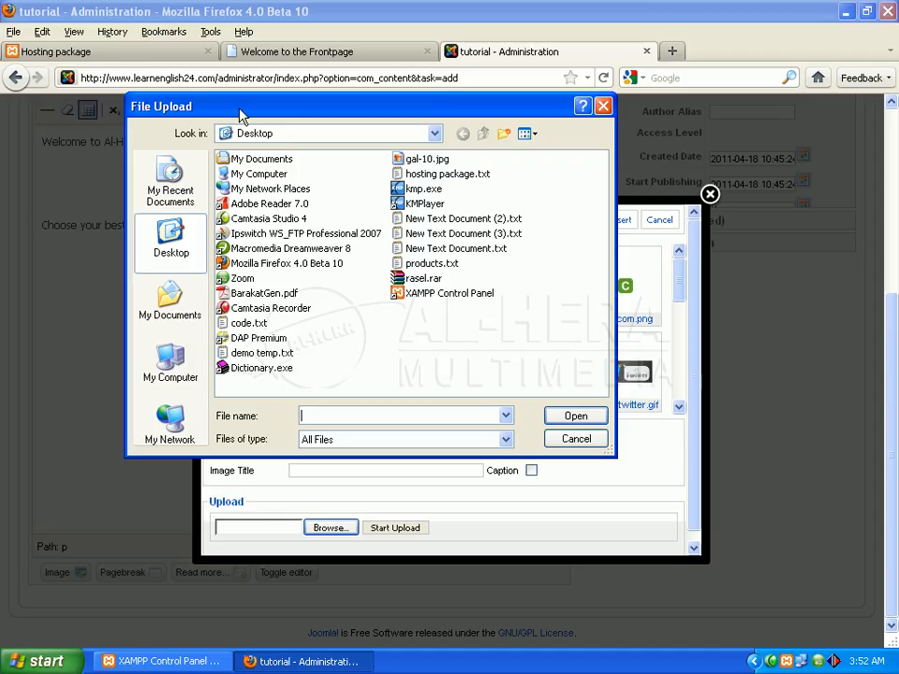
pyautogui.moveTo(240, 114); pyautogui.dragTo(247, 133)
pyautogui.click(437, 133)
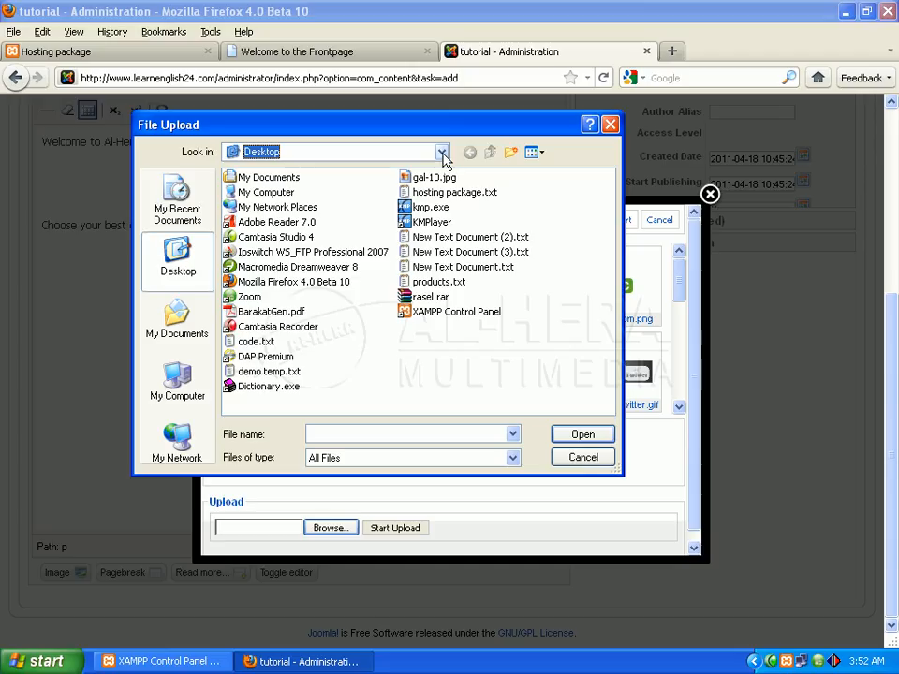
pyautogui.click(442, 153)
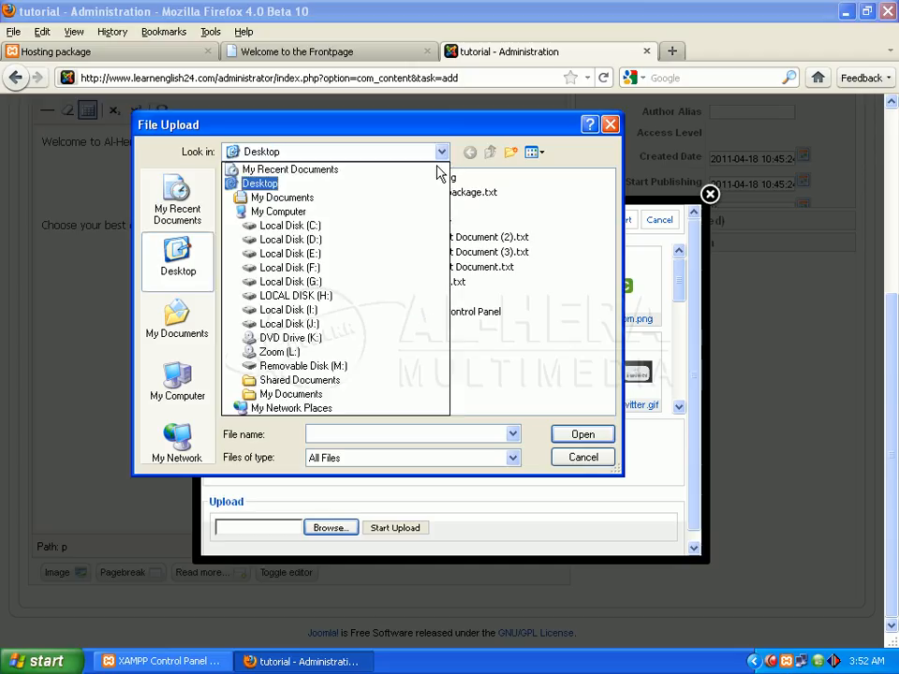
pyautogui.click(314, 310)
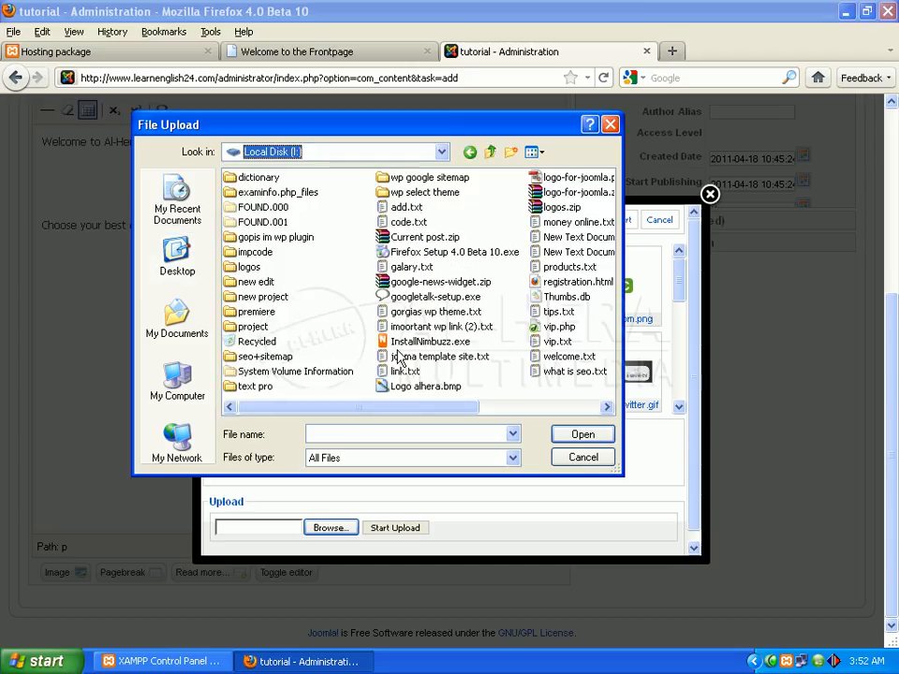
pyautogui.doubleClick(269, 298)
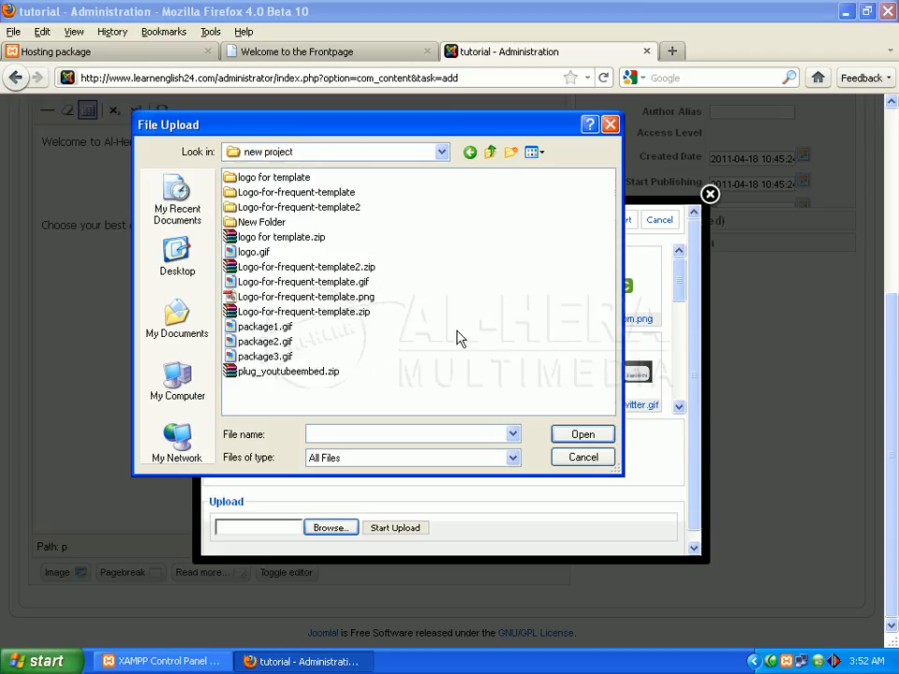
pyautogui.click(267, 332)
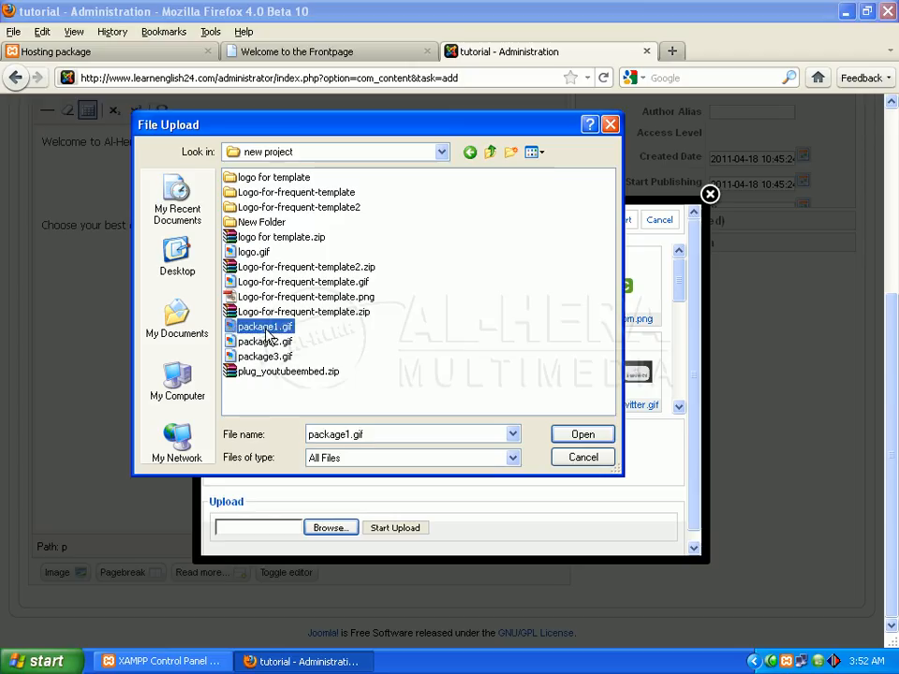
pyautogui.click(591, 439)
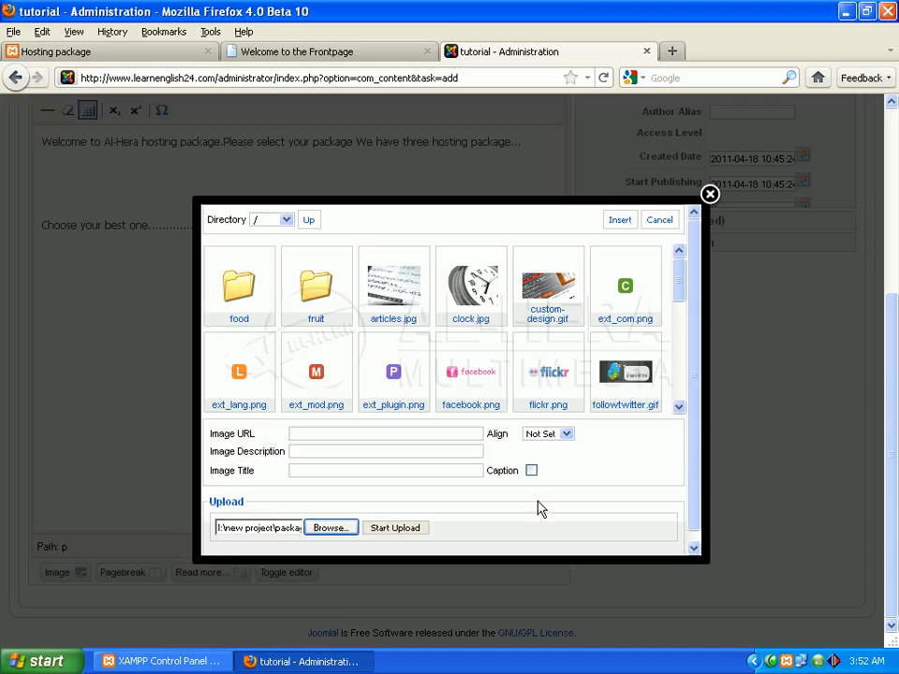
pyautogui.click(394, 530)
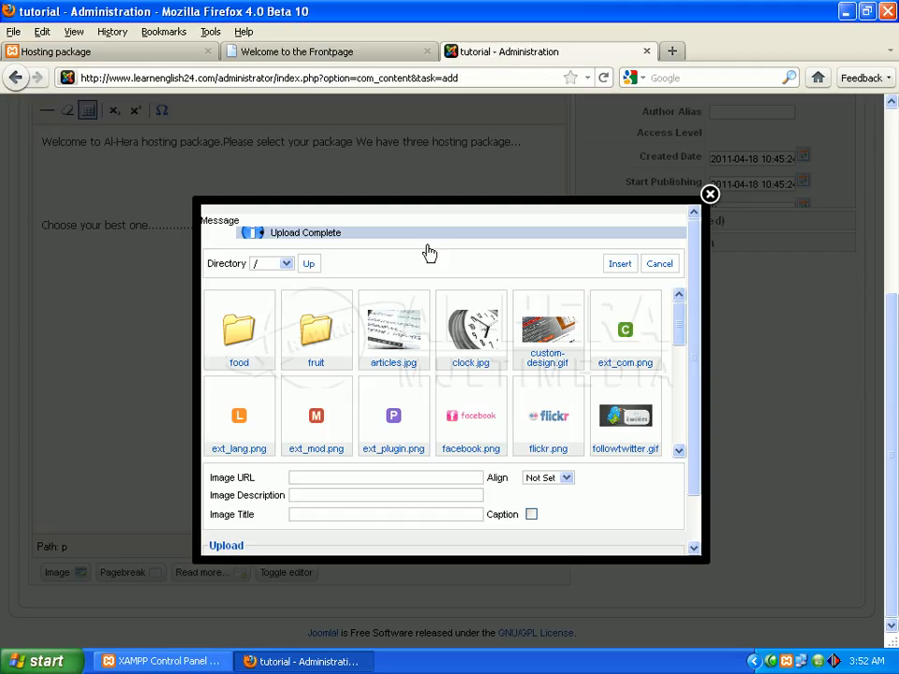
# Insert the uploaded package1.gif into the article below the "Choose your best one" line
pyautogui.moveTo(681, 331); pyautogui.dragTo(681, 396)
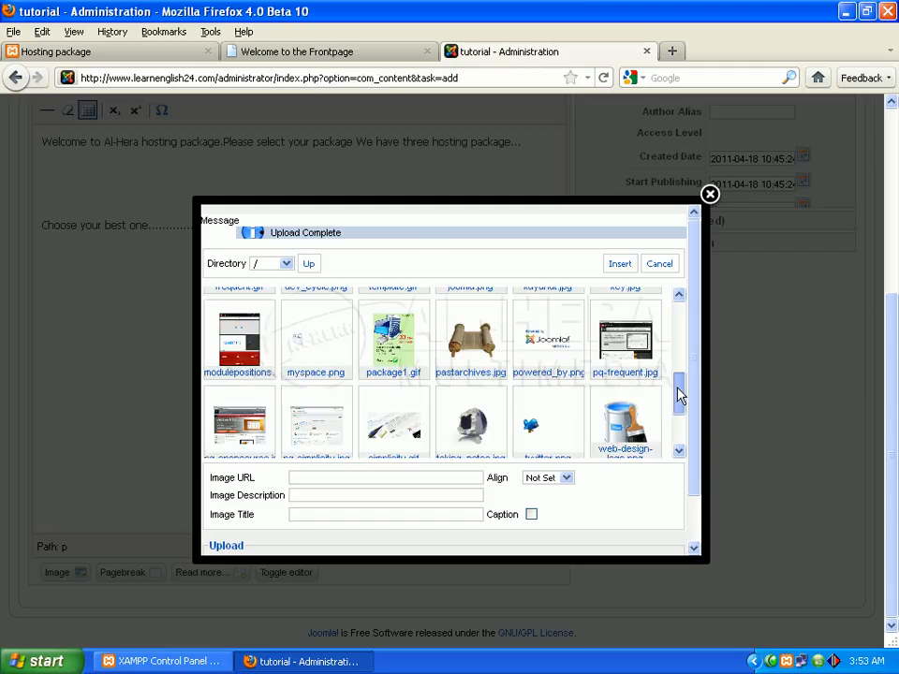
pyautogui.click(394, 352)
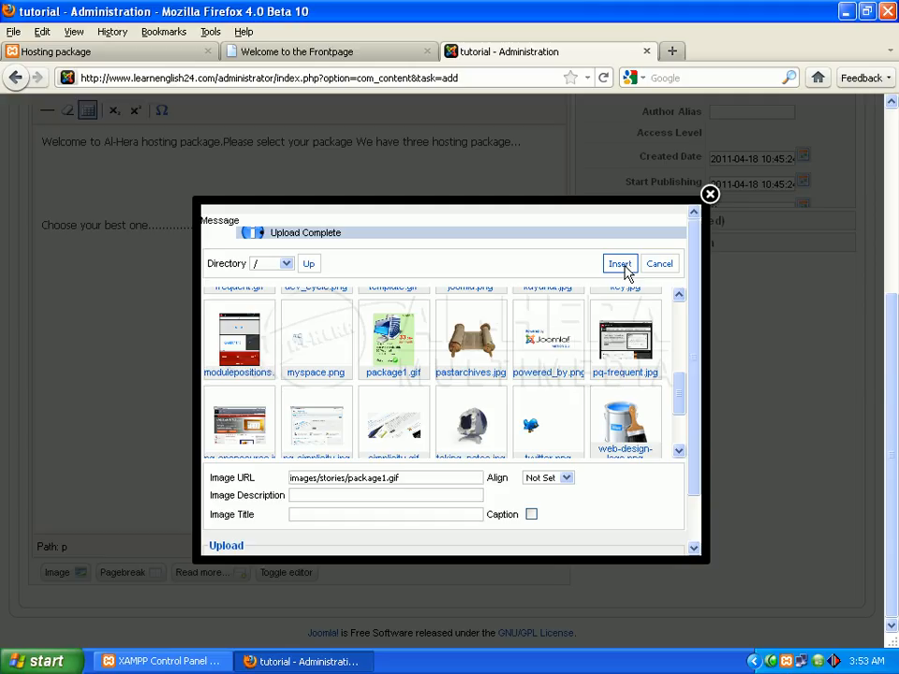
pyautogui.click(622, 266)
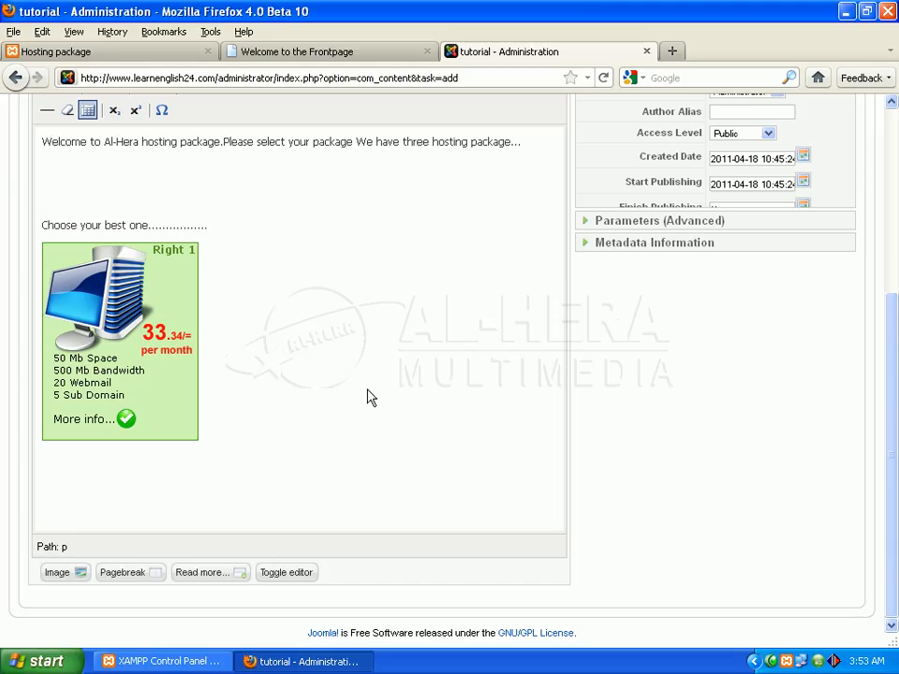
# Check the localhost Hosting package page for the next image, and upload package2.gif from the new project folder to the article's image library
pyautogui.click(59, 573)
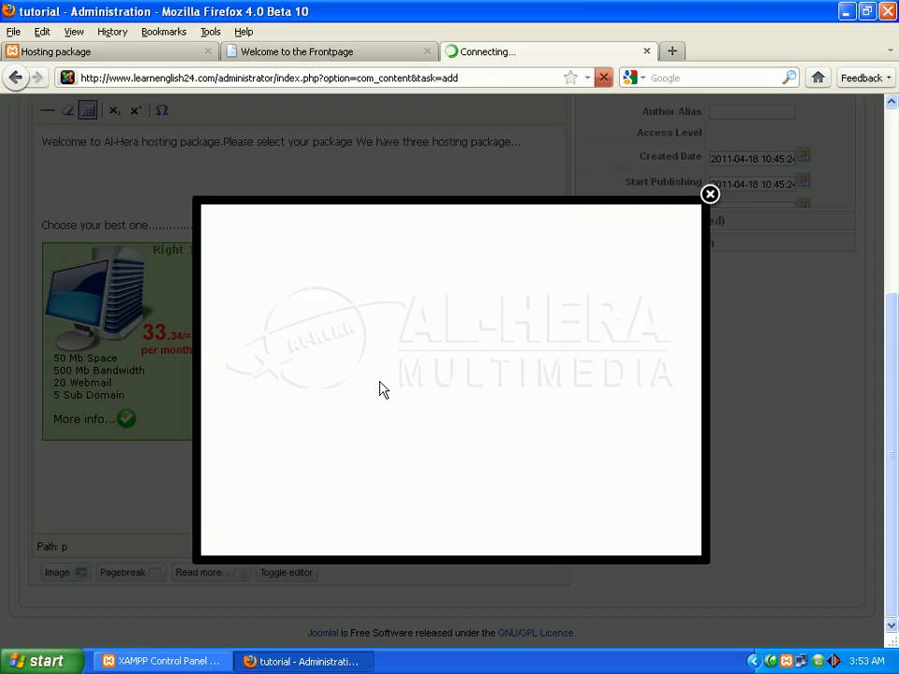
pyautogui.click(94, 56)
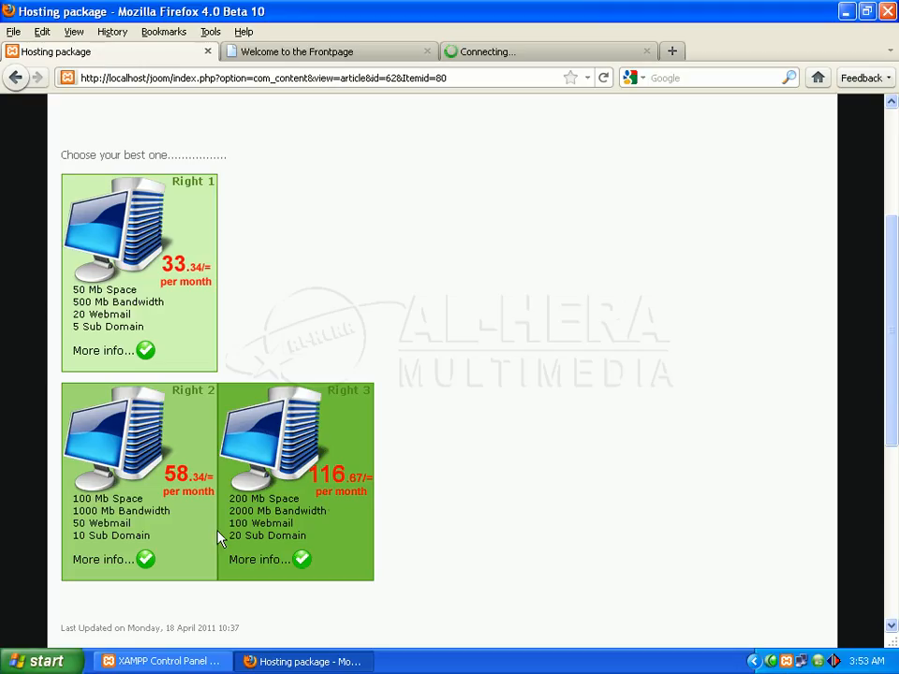
pyautogui.click(501, 56)
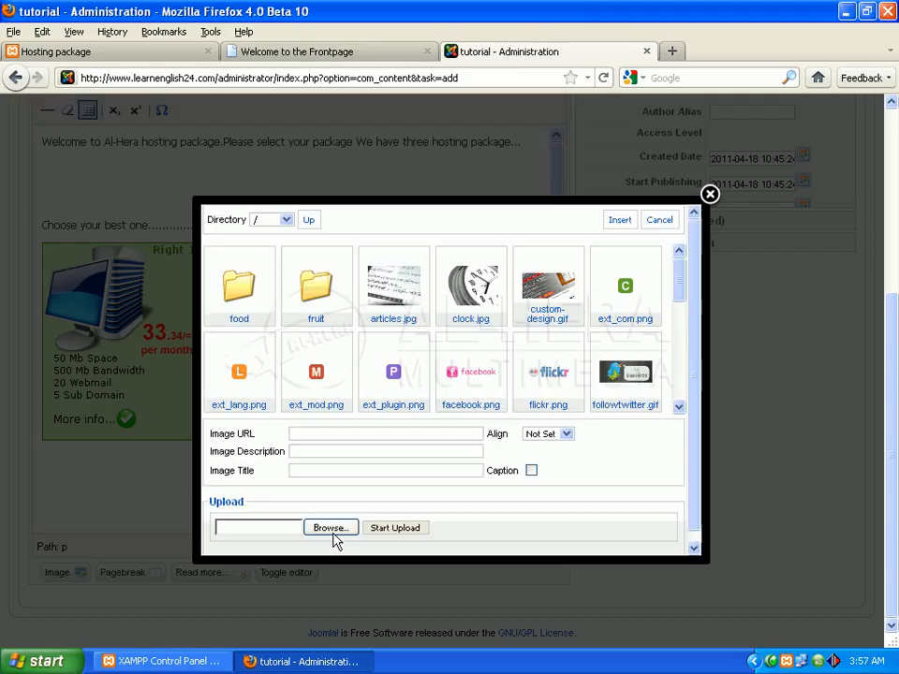
pyautogui.click(334, 530)
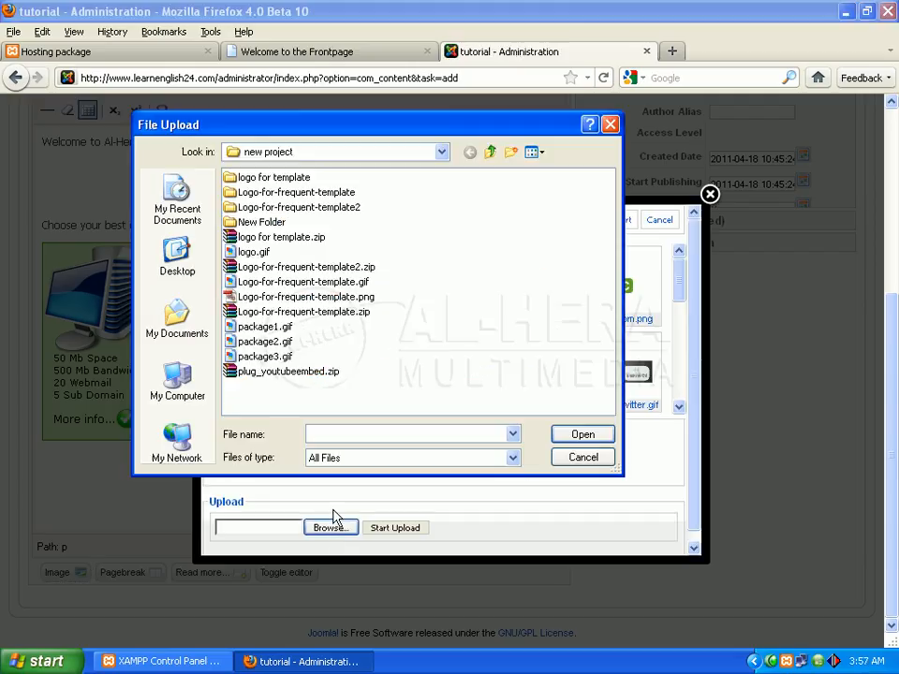
pyautogui.click(267, 340)
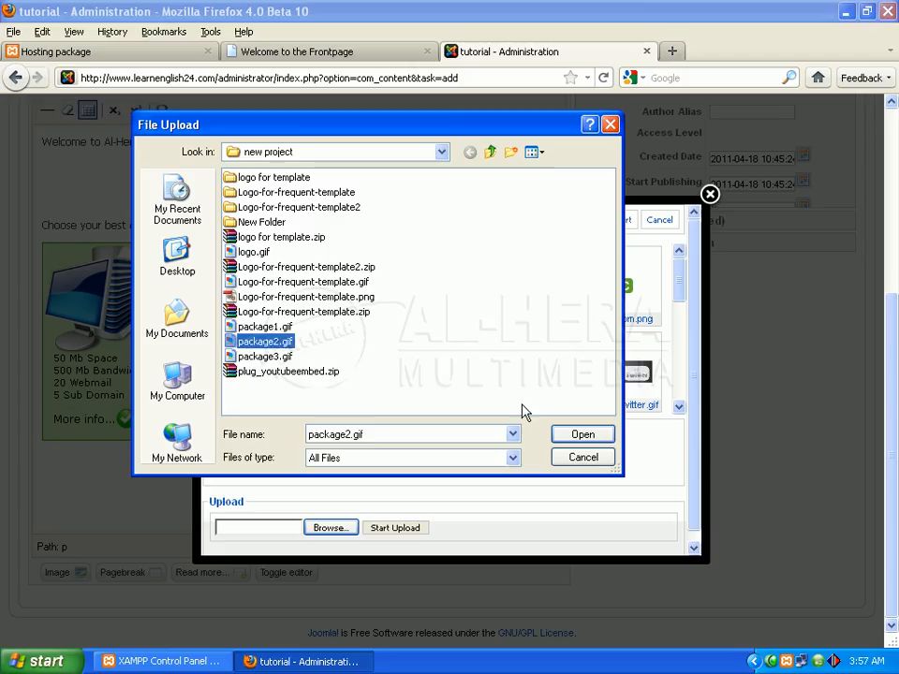
pyautogui.click(562, 436)
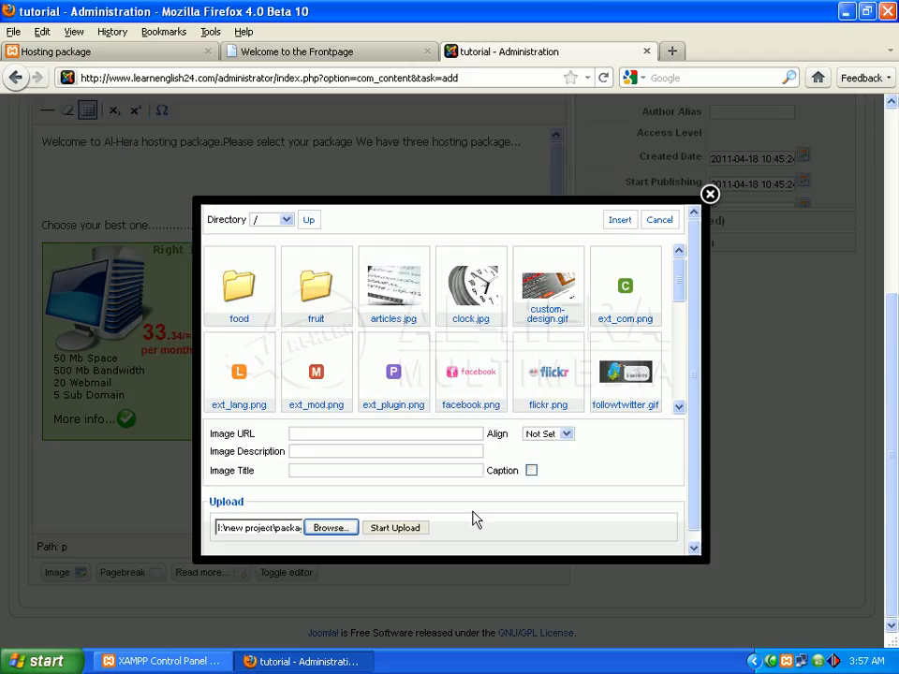
pyautogui.click(413, 528)
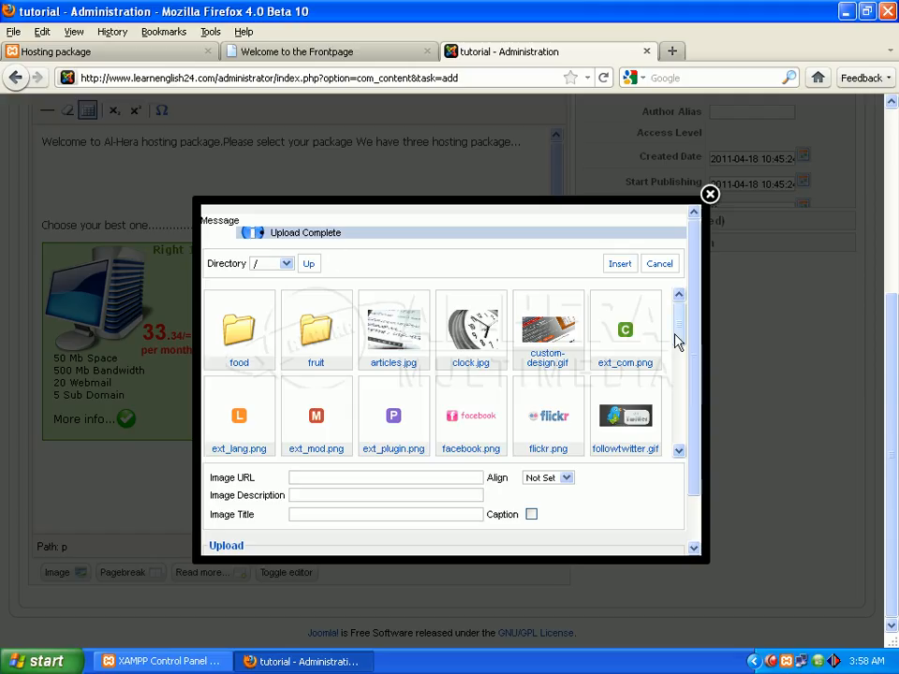
# Insert the uploaded package2.gif into the article beneath the first package image and check its placement
pyautogui.moveTo(678, 341); pyautogui.dragTo(684, 381)
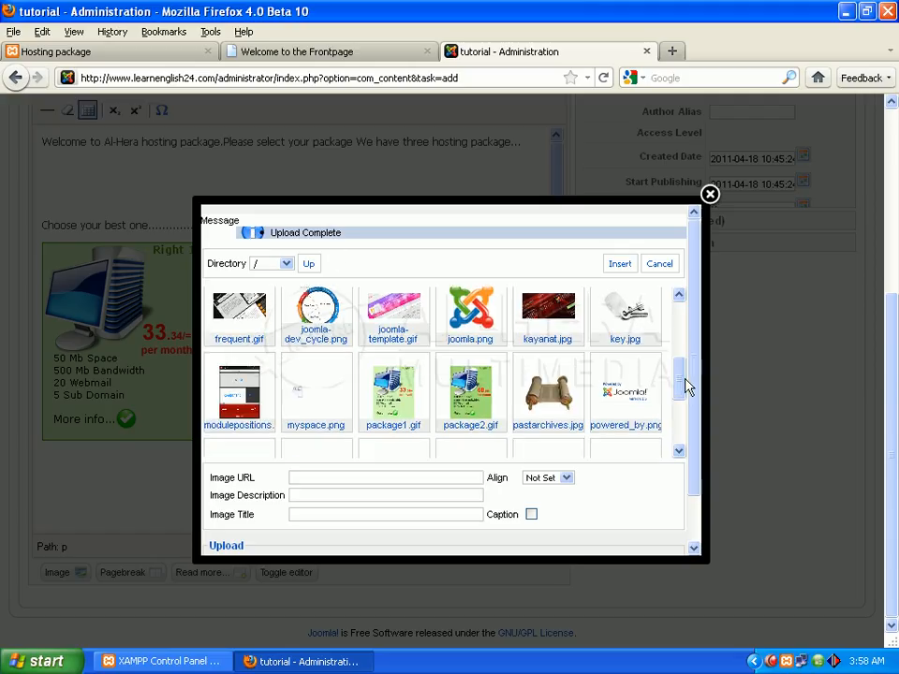
pyautogui.click(474, 403)
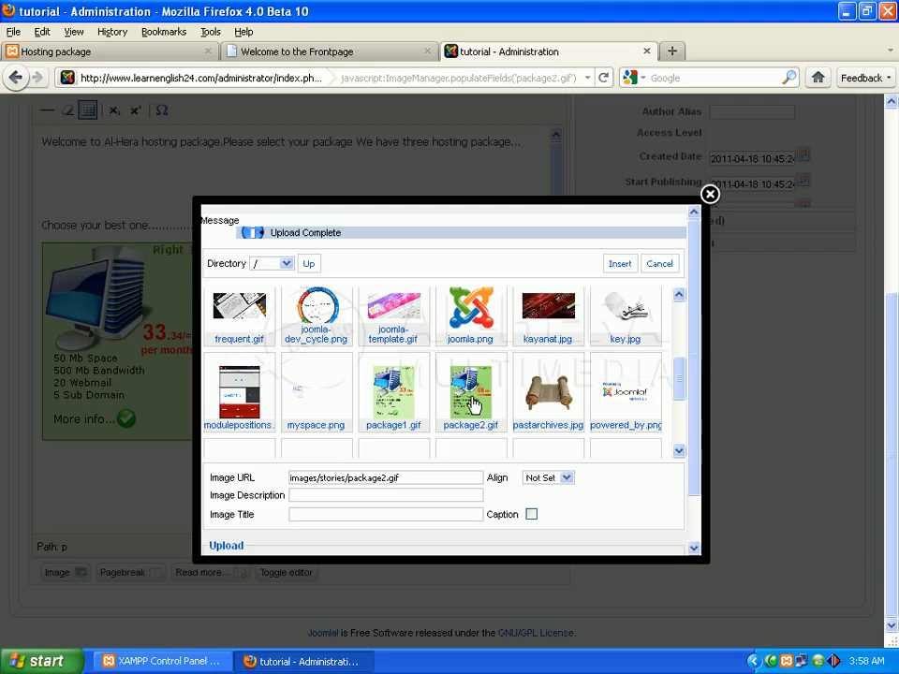
pyautogui.click(608, 265)
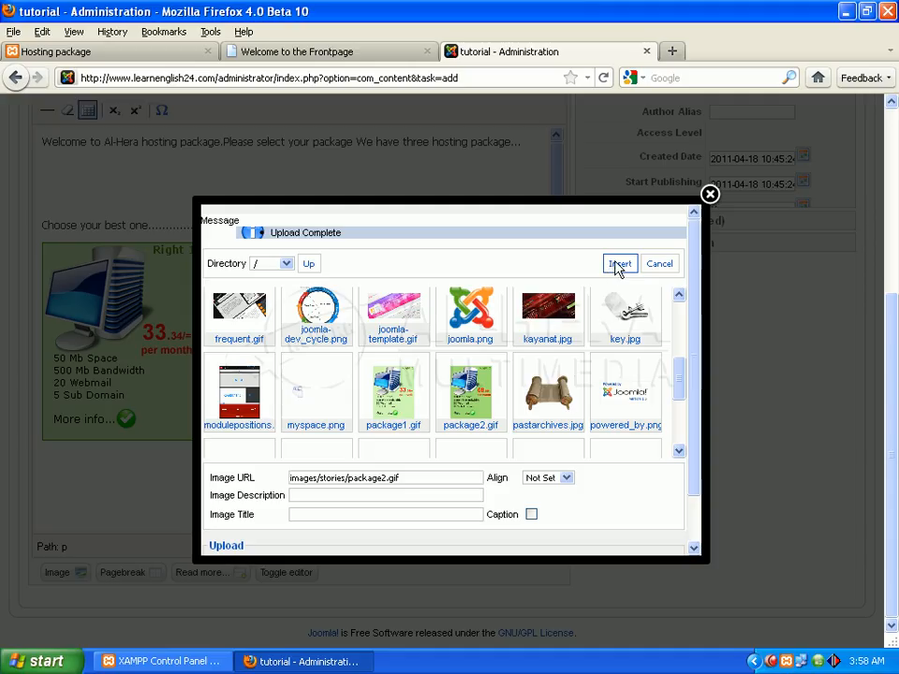
pyautogui.click(617, 265)
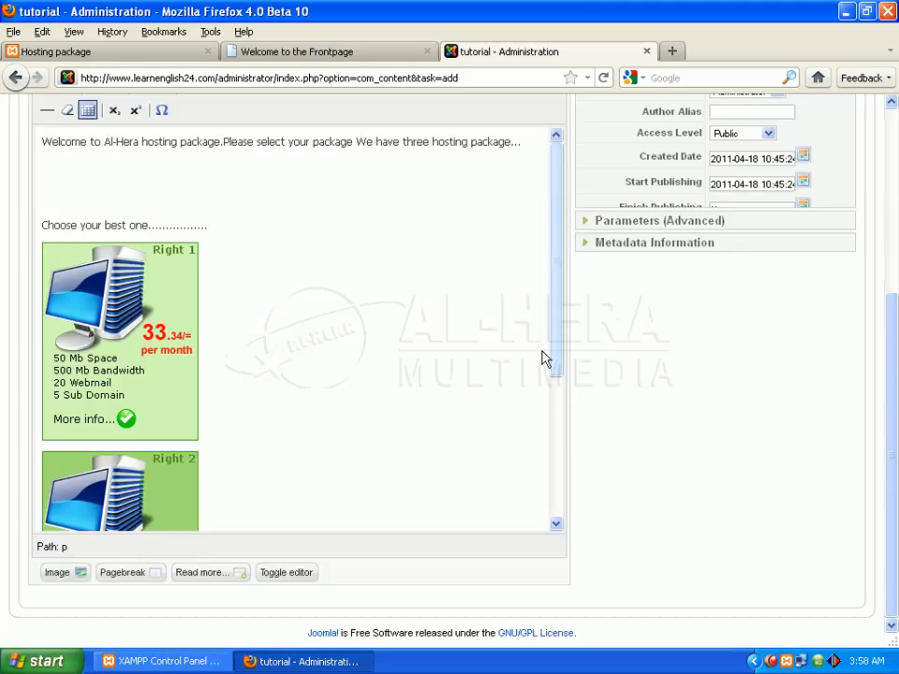
pyautogui.scroll(-4, 541, 347)
pyautogui.scroll(2, 539, 333)
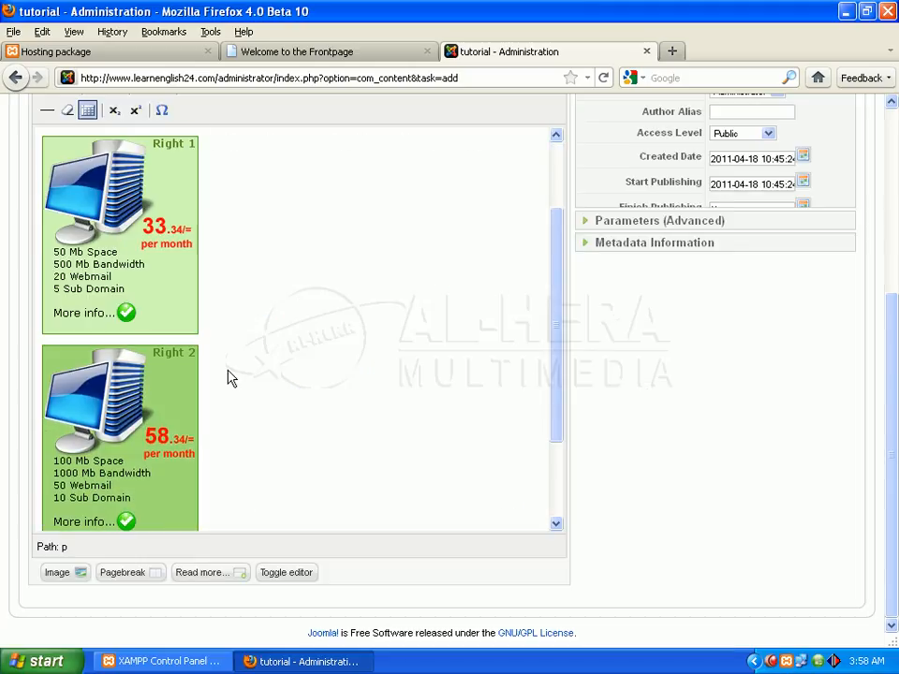
pyautogui.moveTo(559, 344); pyautogui.dragTo(558, 420)
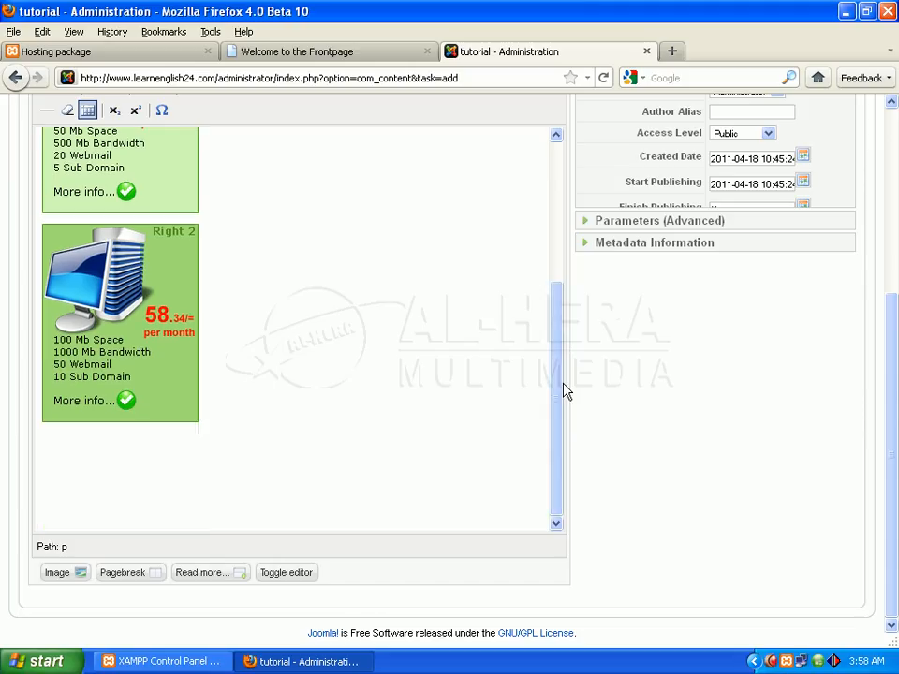
pyautogui.moveTo(562, 385)
pyautogui.mouseDown()
pyautogui.moveTo(566, 343)
pyautogui.moveTo(564, 368)
pyautogui.mouseUp()
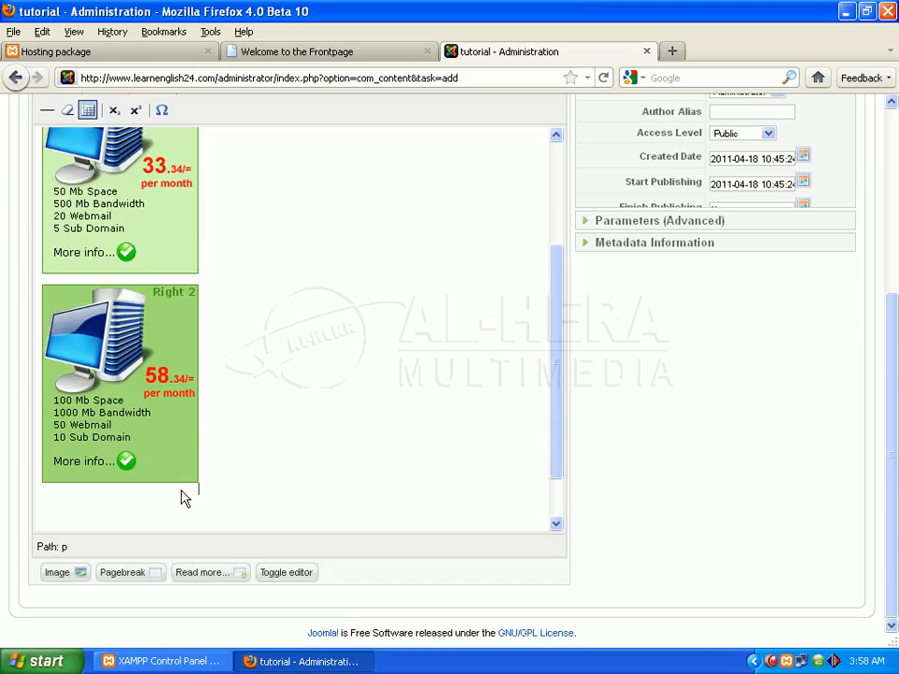
# Upload package3.gif from the new project folder to the article's image library
pyautogui.click(69, 580)
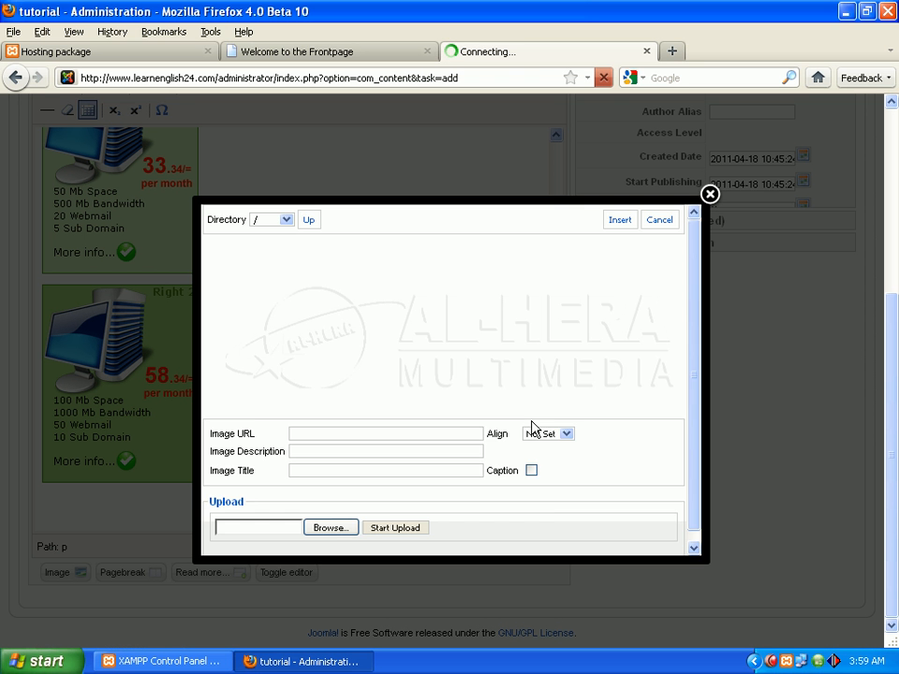
pyautogui.click(330, 528)
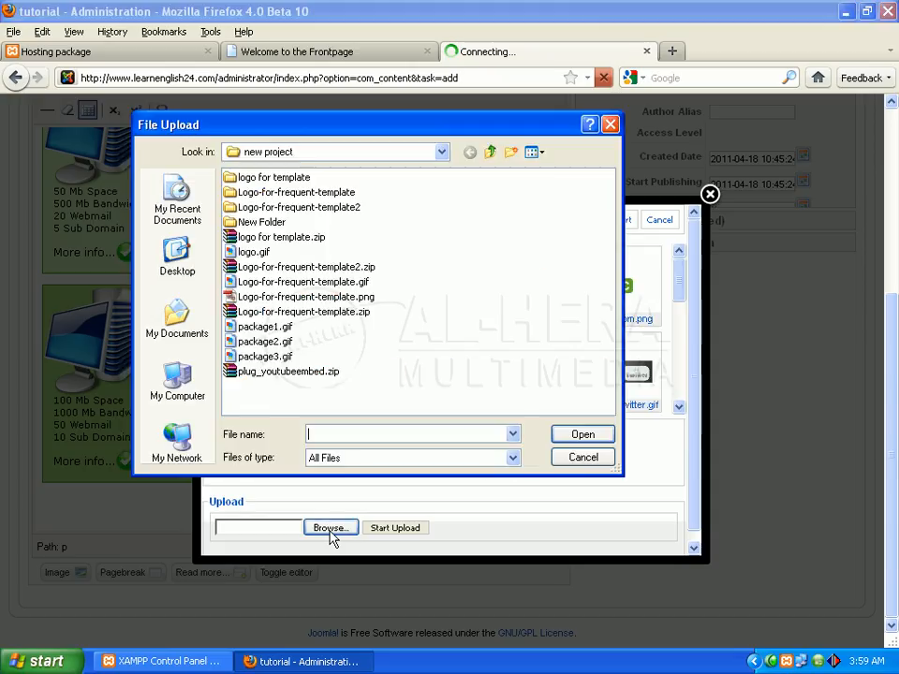
pyautogui.click(251, 357)
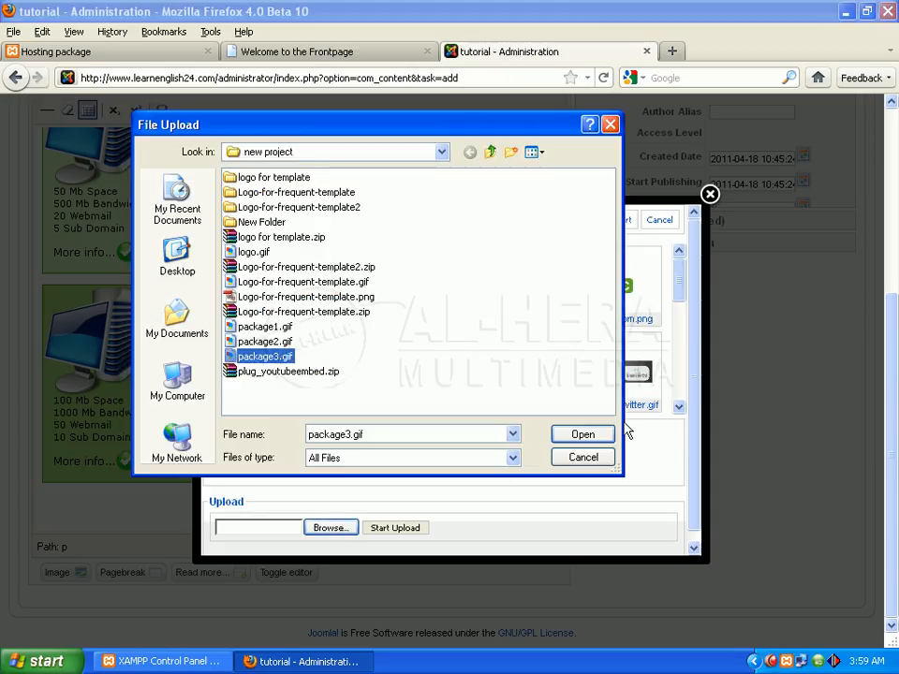
pyautogui.click(582, 434)
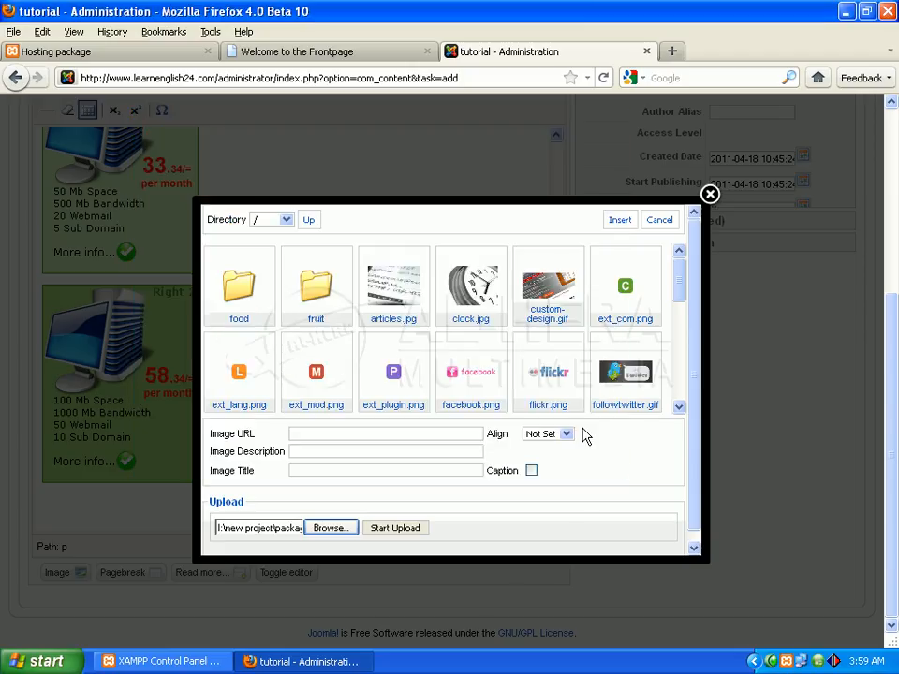
pyautogui.click(404, 531)
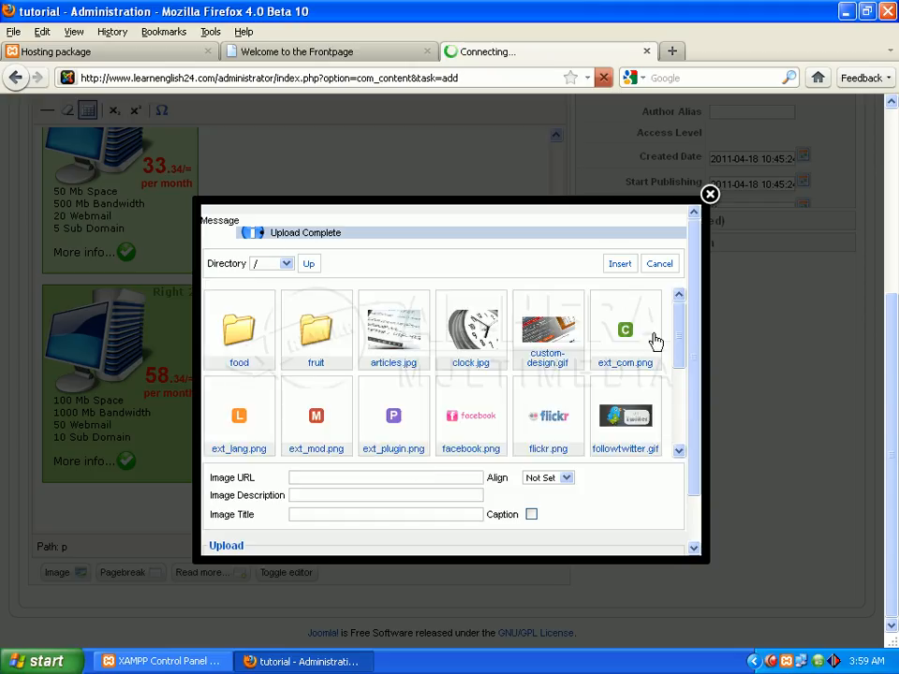
# Insert the uploaded package3.gif into the article directly after the second package image
pyautogui.scroll(-5, 677, 395)
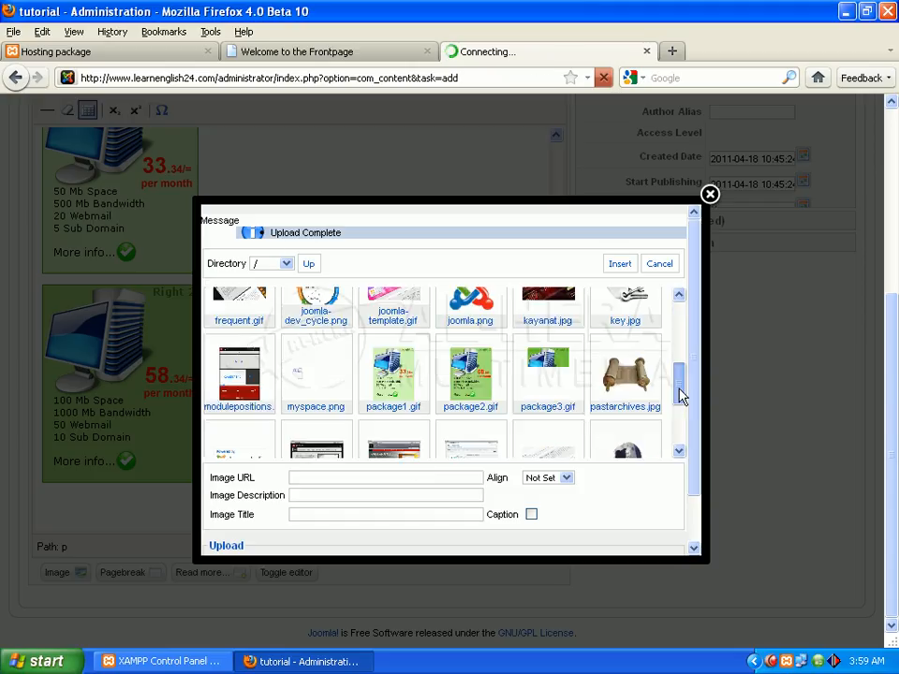
pyautogui.scroll(-1, 581, 367)
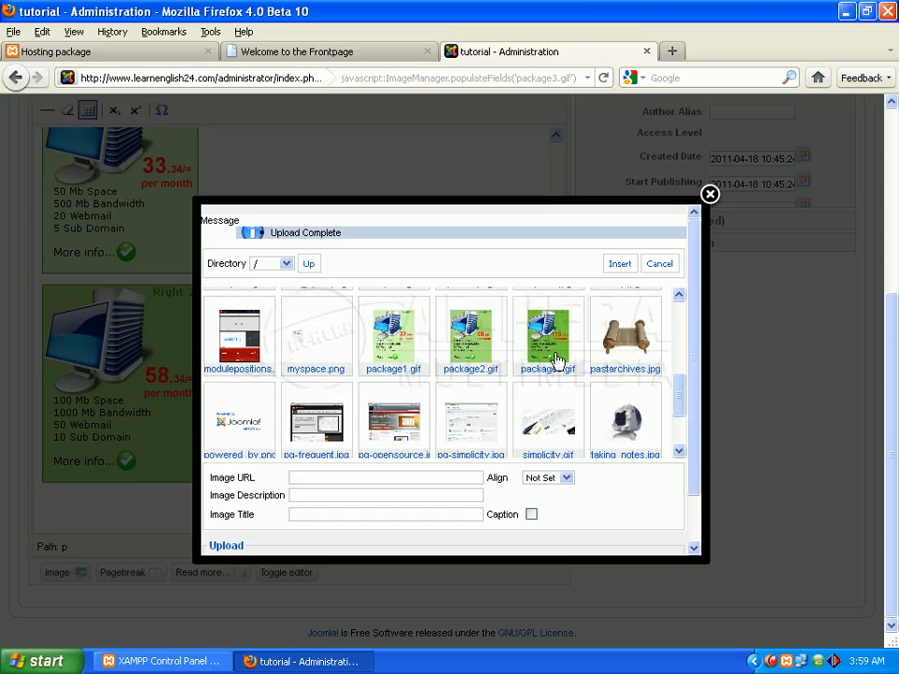
pyautogui.click(559, 346)
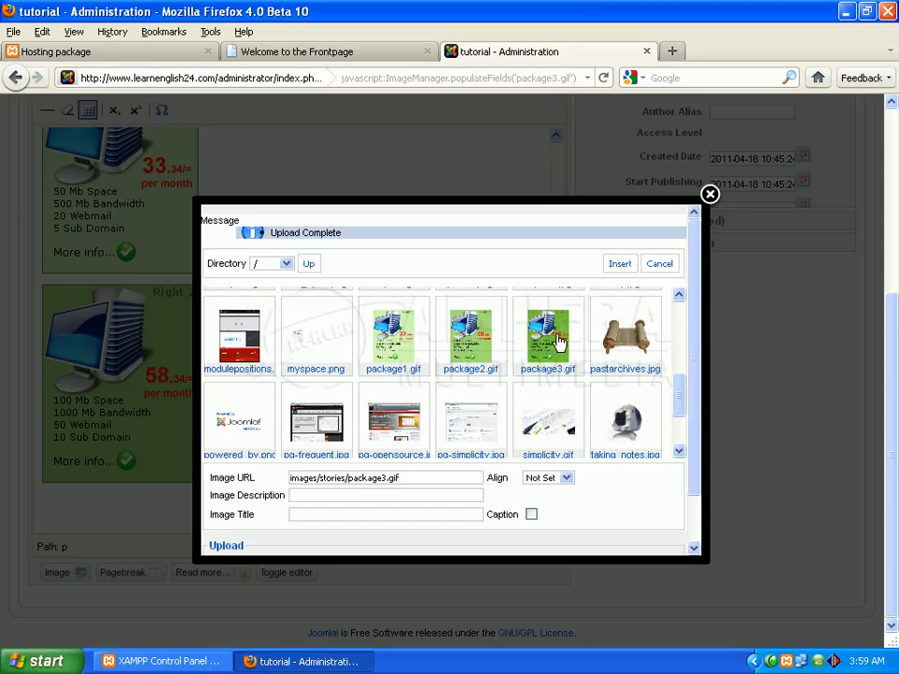
pyautogui.click(619, 264)
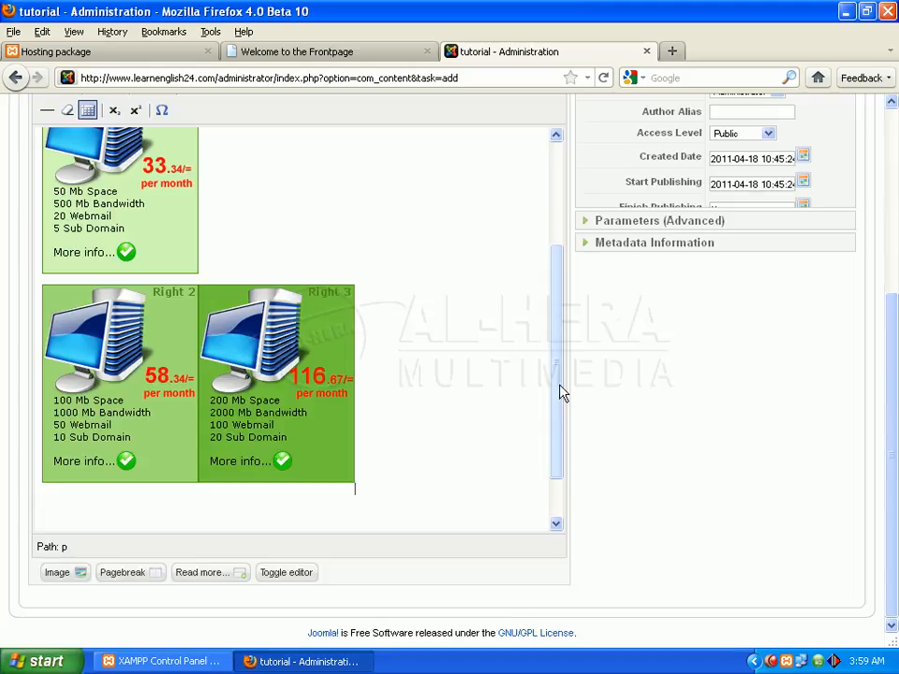
# Save the Hosting Package article and look through the article list
pyautogui.moveTo(562, 392); pyautogui.dragTo(562, 248)
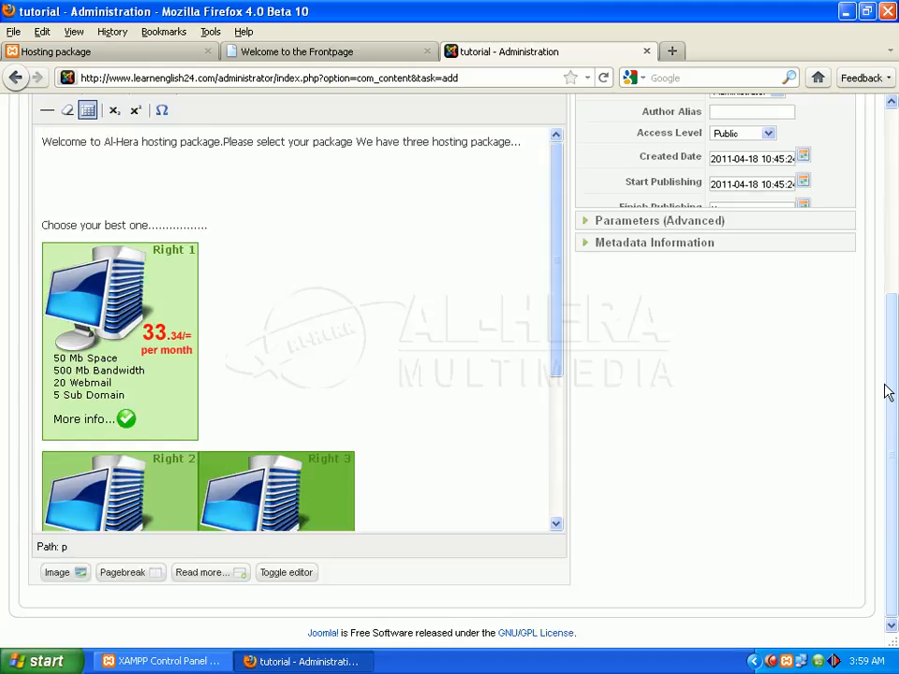
pyautogui.moveTo(896, 398); pyautogui.dragTo(890, 195)
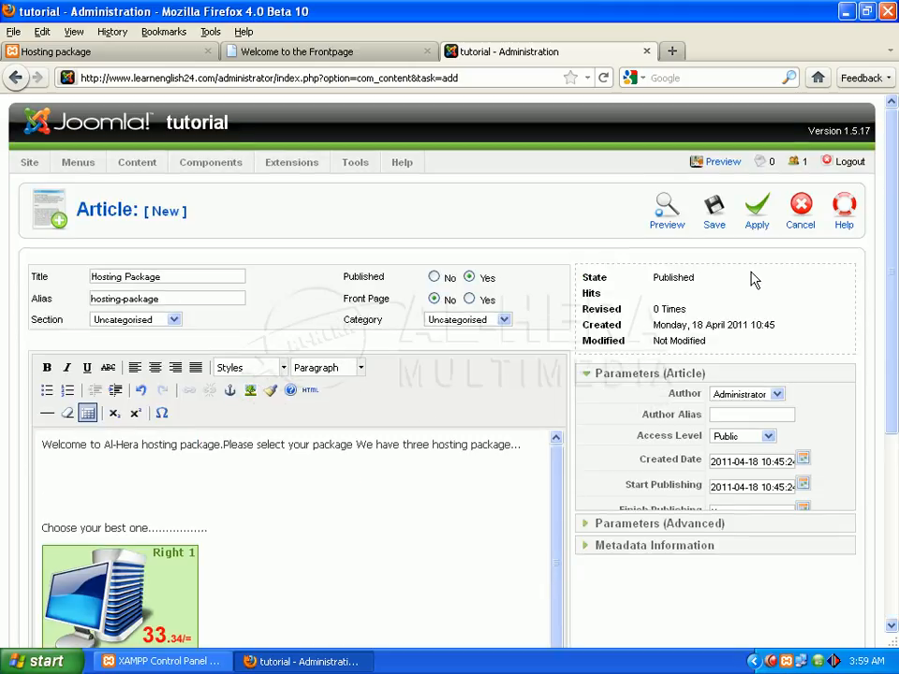
pyautogui.click(713, 215)
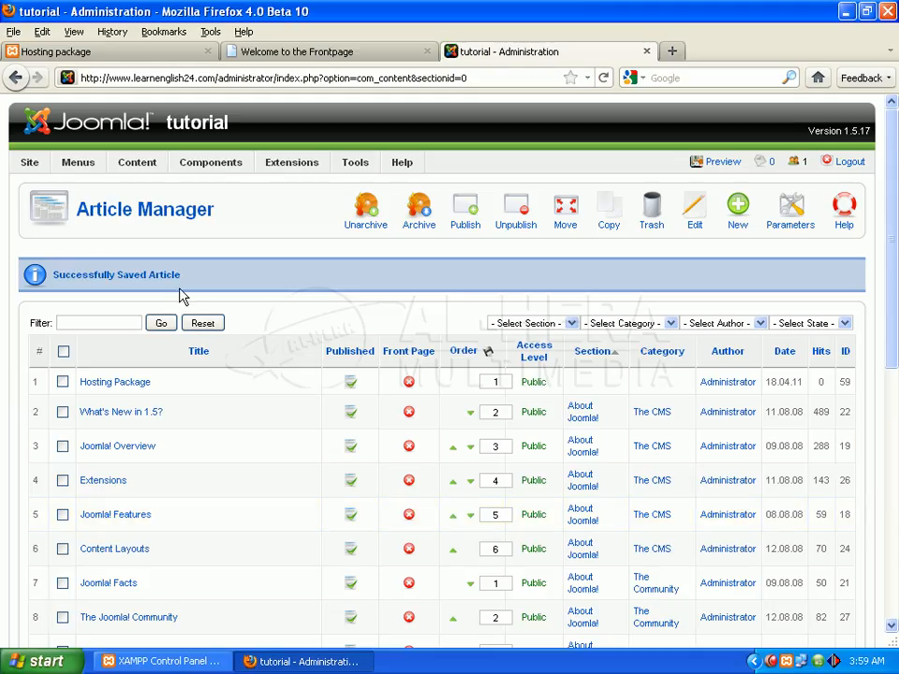
pyautogui.scroll(-2, 895, 492)
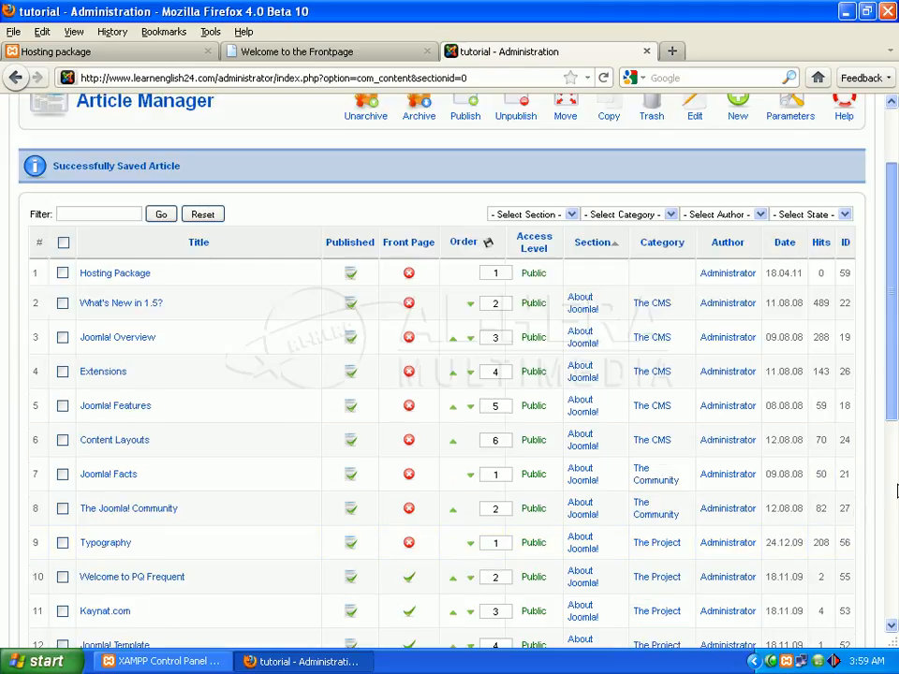
pyautogui.scroll(-8, 896, 491)
pyautogui.scroll(10, 896, 221)
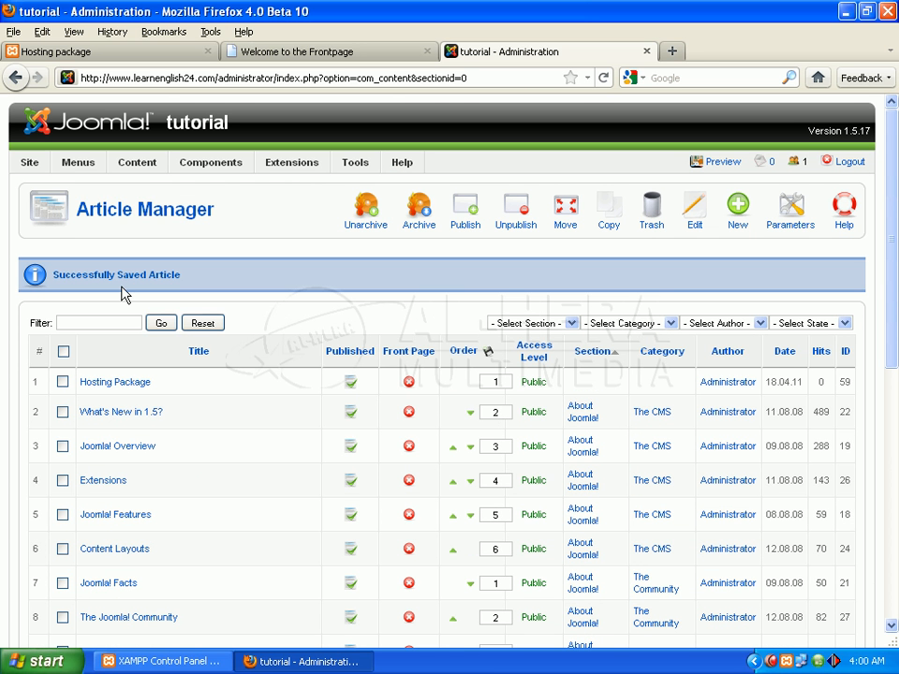
# Start a new Main Menu item of the internal Article Layout type
pyautogui.moveTo(66, 167)
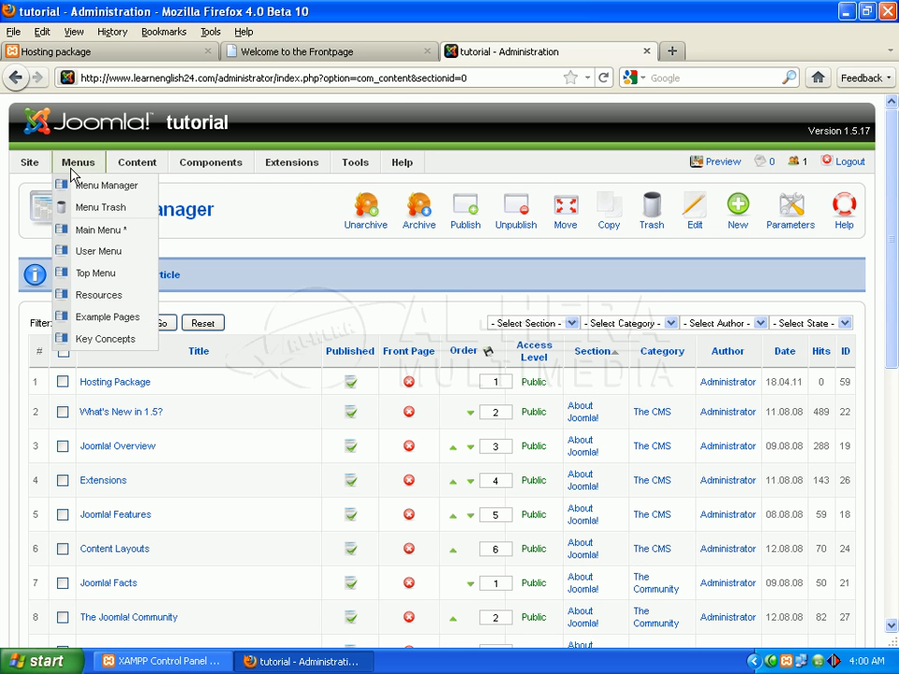
pyautogui.click(119, 238)
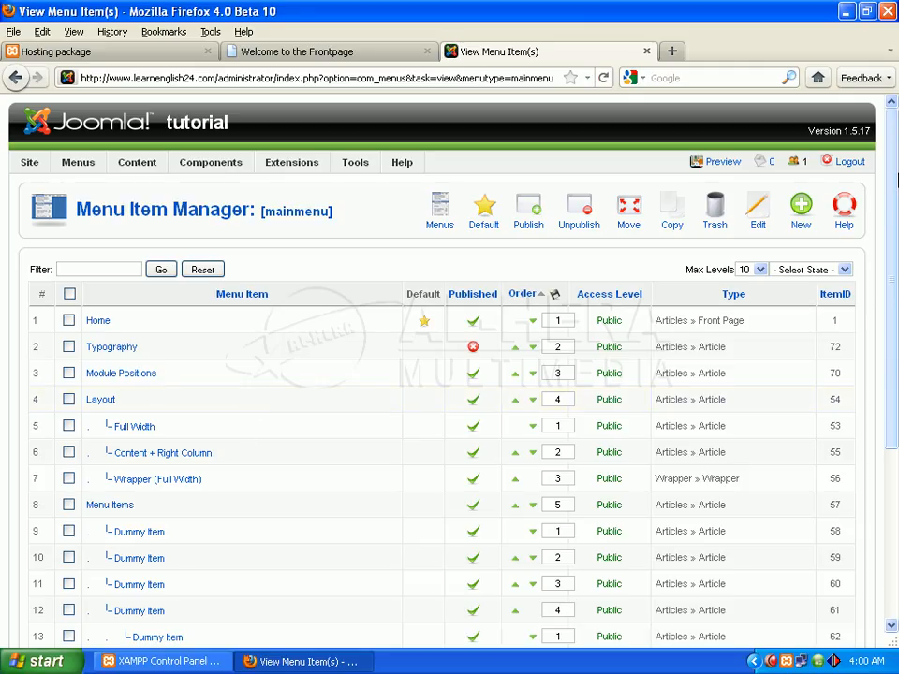
pyautogui.moveTo(895, 178)
pyautogui.mouseDown()
pyautogui.moveTo(896, 282)
pyautogui.moveTo(896, 177)
pyautogui.mouseUp()
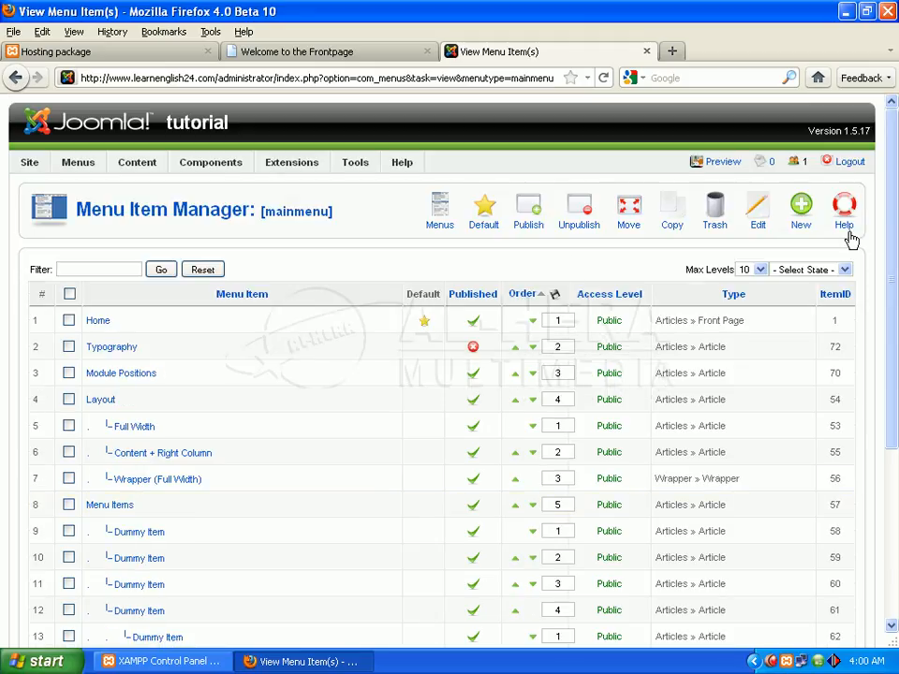
pyautogui.click(798, 227)
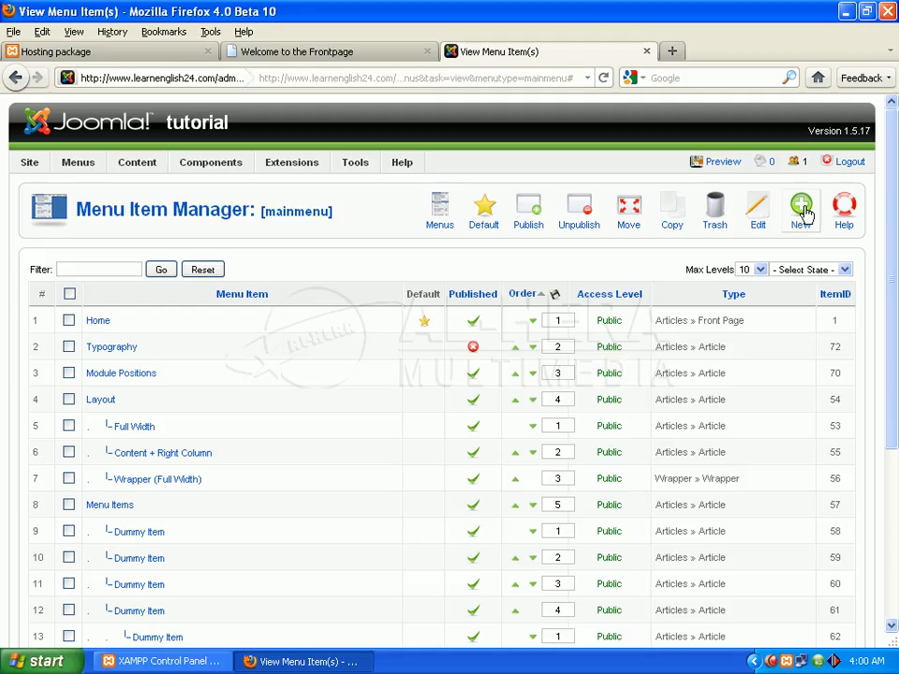
pyautogui.click(807, 220)
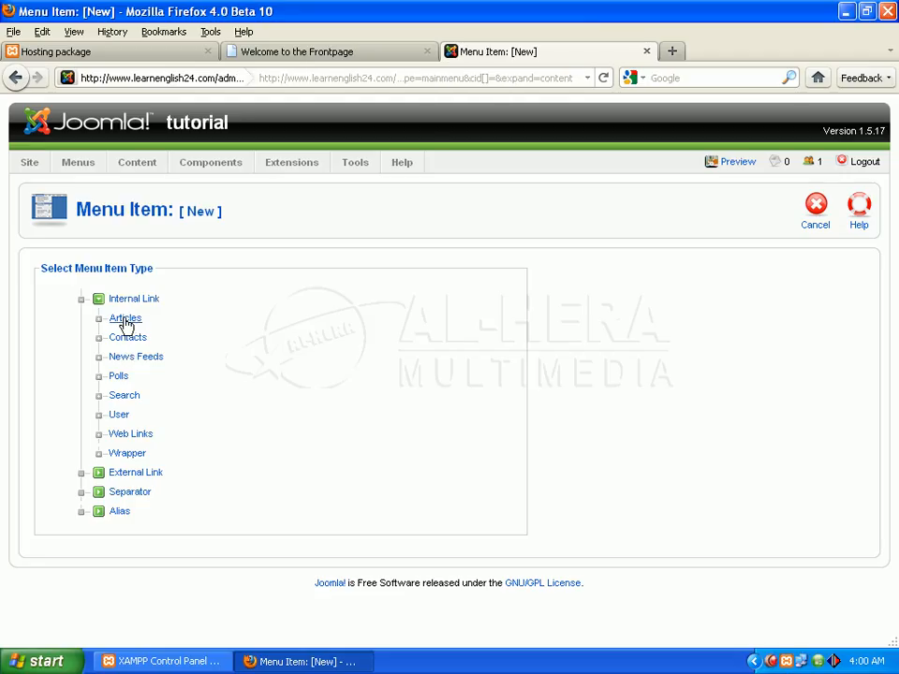
pyautogui.click(125, 319)
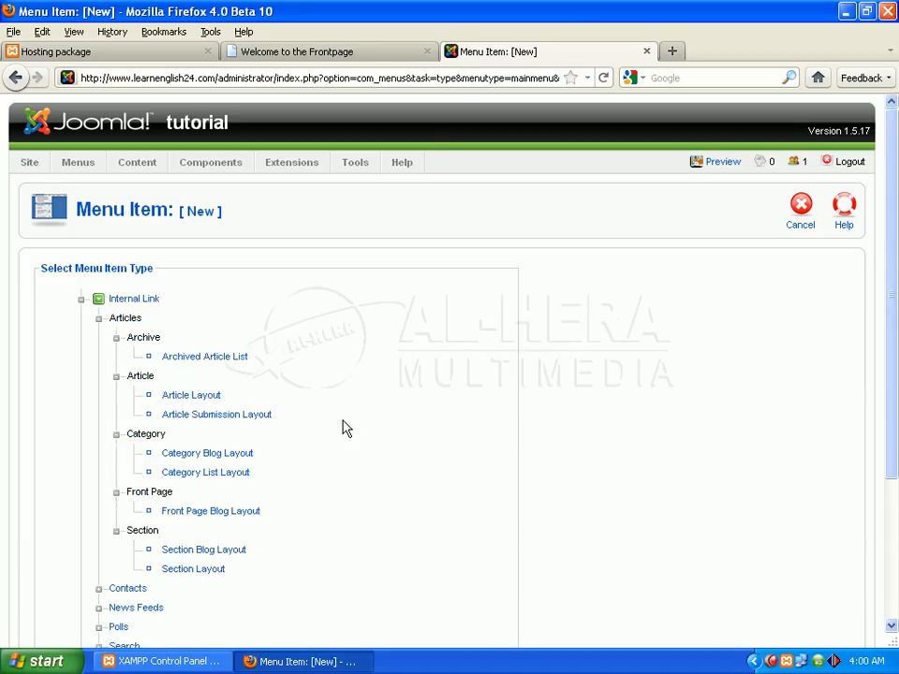
pyautogui.click(209, 404)
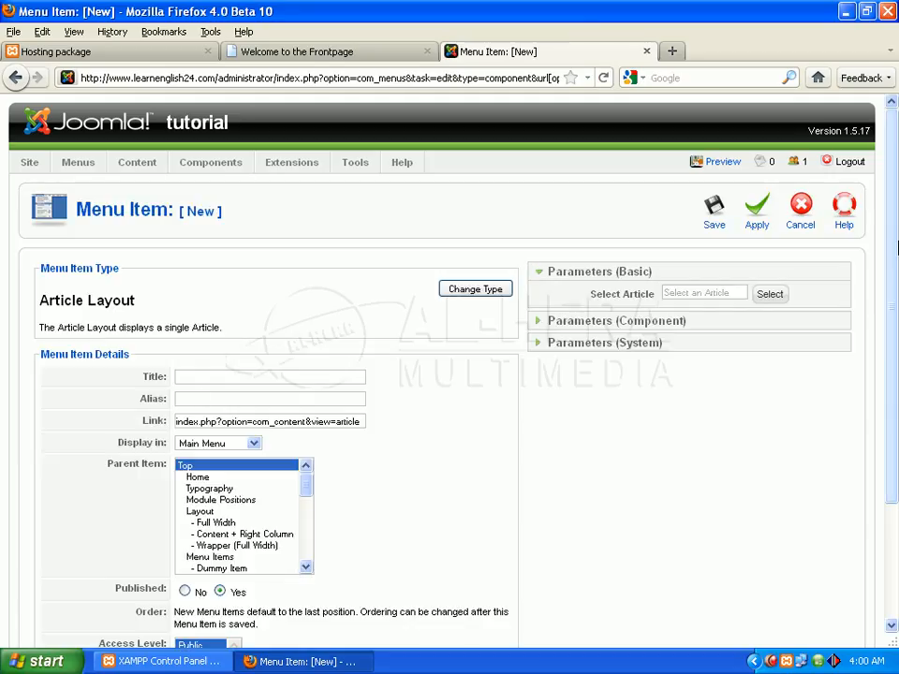
# Give the new menu item the title "Hosting package" and the alias "hosting-package"
pyautogui.moveTo(895, 229); pyautogui.dragTo(895, 379)
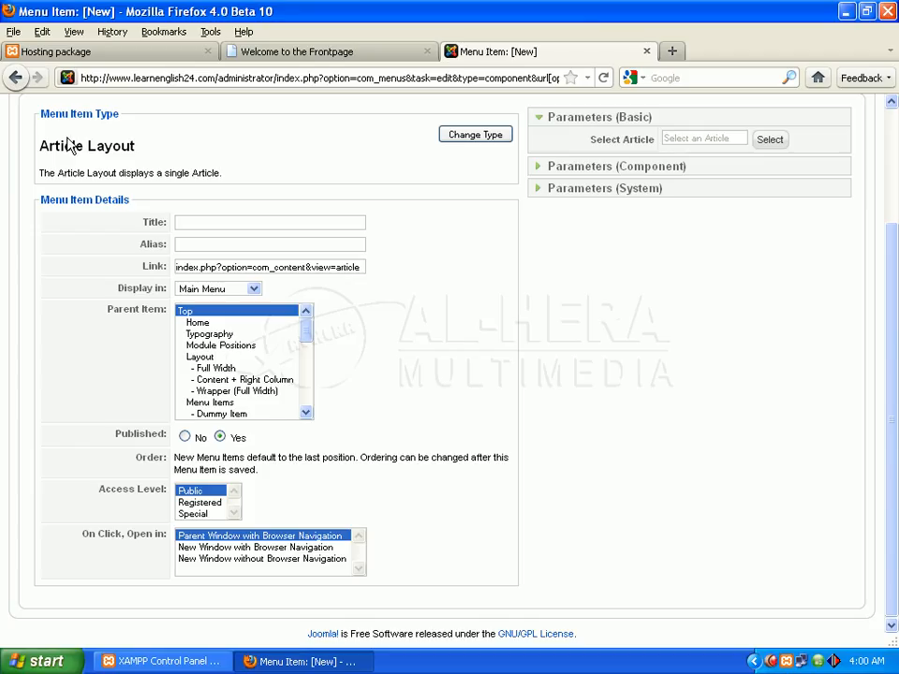
pyautogui.click(235, 225)
pyautogui.scroll(1, 895, 345)
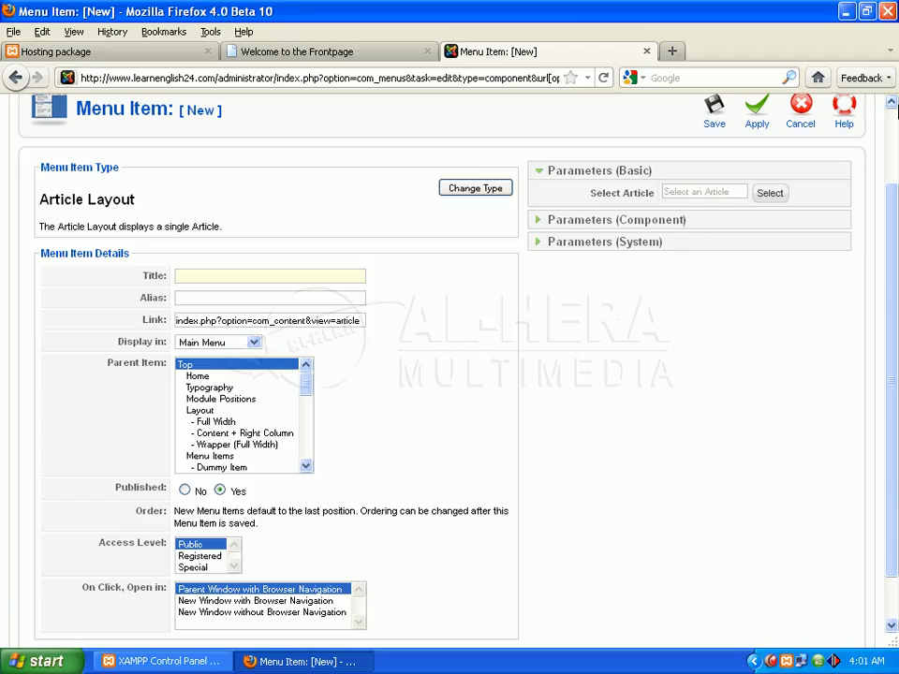
pyautogui.write('h')
pyautogui.press('BackSpace')
pyautogui.write('Hosting package')
pyautogui.click(305, 297)
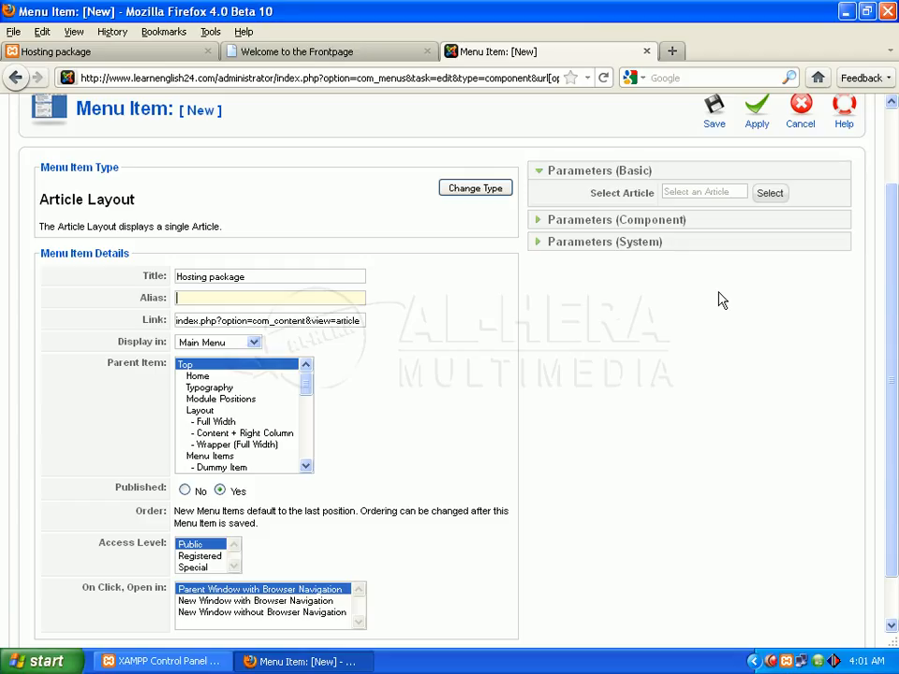
pyautogui.write('h')
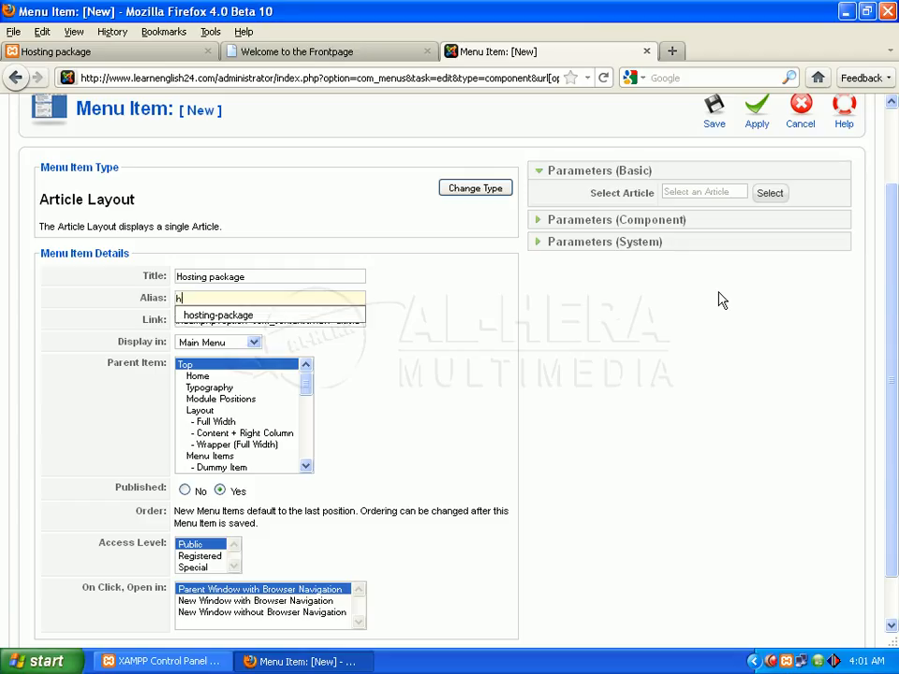
pyautogui.write('osting-pa')
pyautogui.press('Escape')
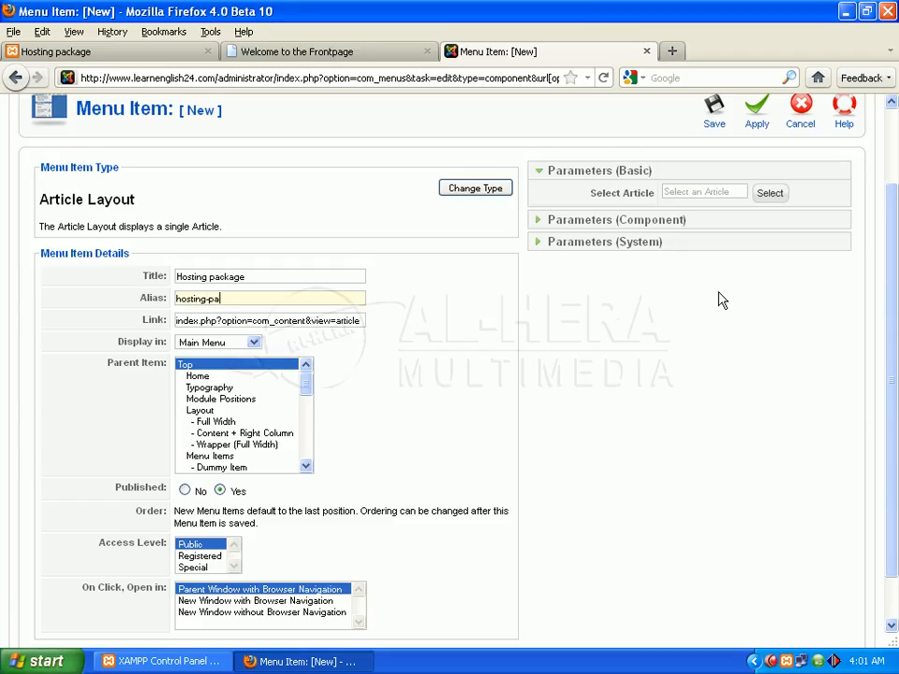
pyautogui.write('ckage')
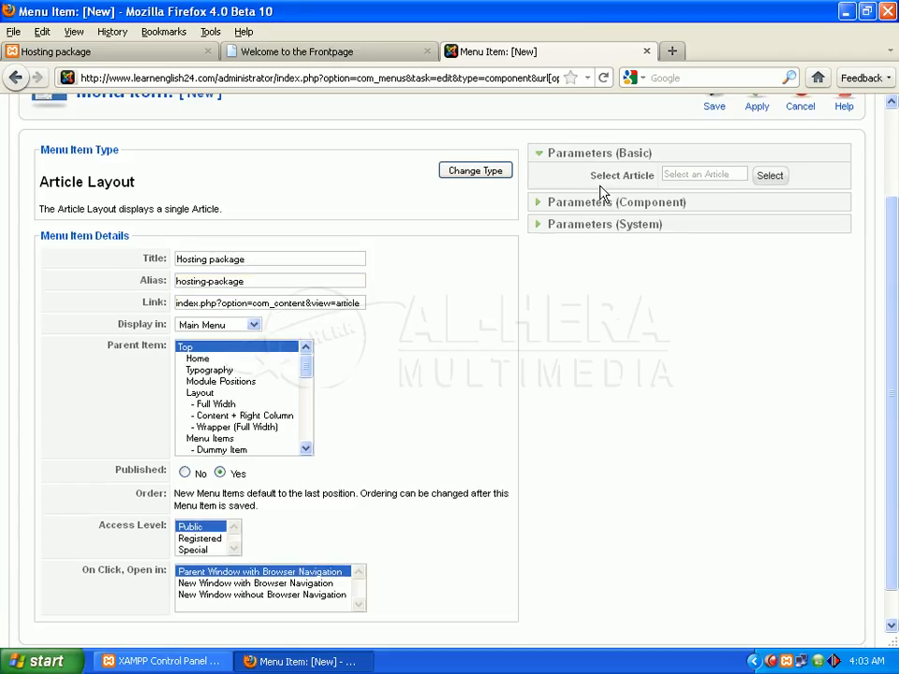
# Link the menu item to the Hosting Package article, filtering the articles by the Uncategorised section, and save the menu item
pyautogui.moveTo(608, 185)
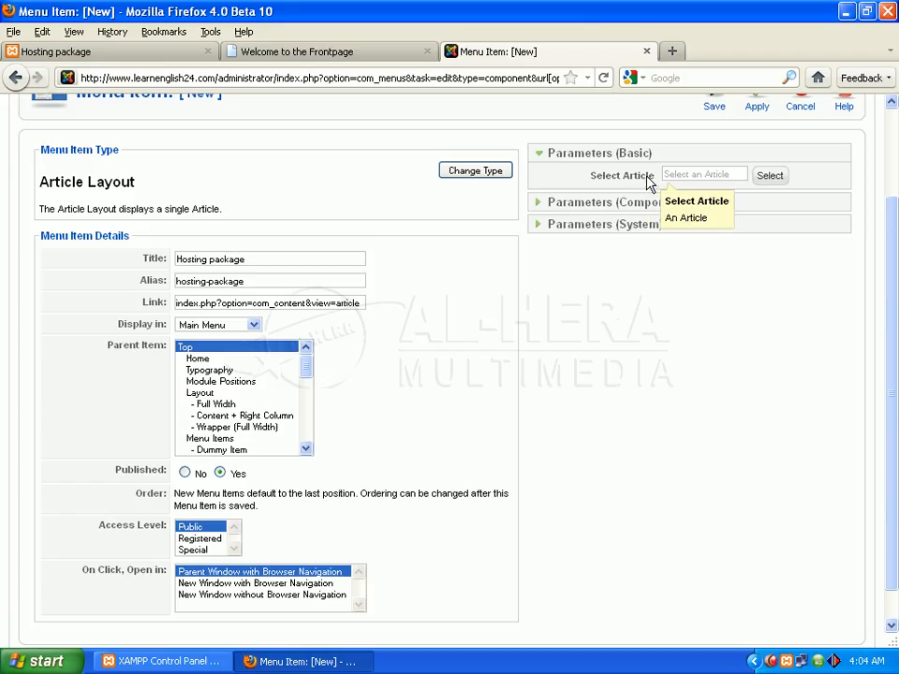
pyautogui.click(763, 180)
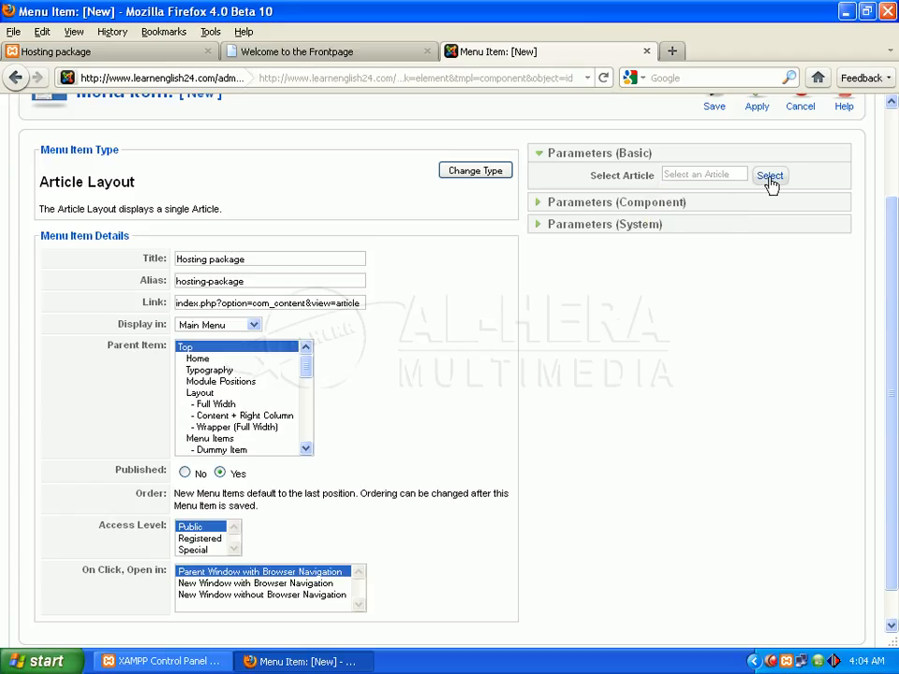
pyautogui.click(768, 178)
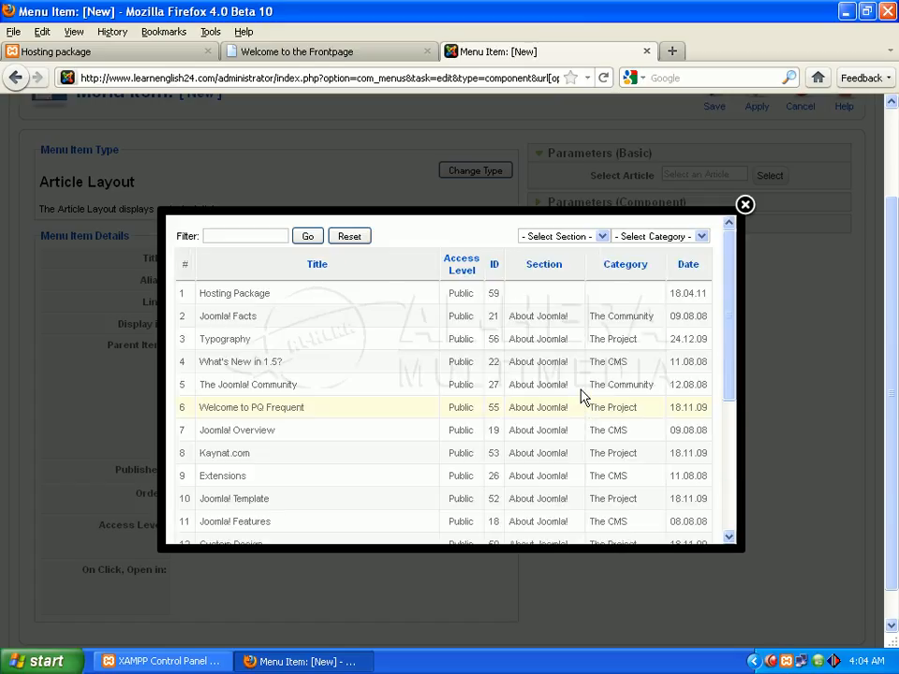
pyautogui.click(601, 238)
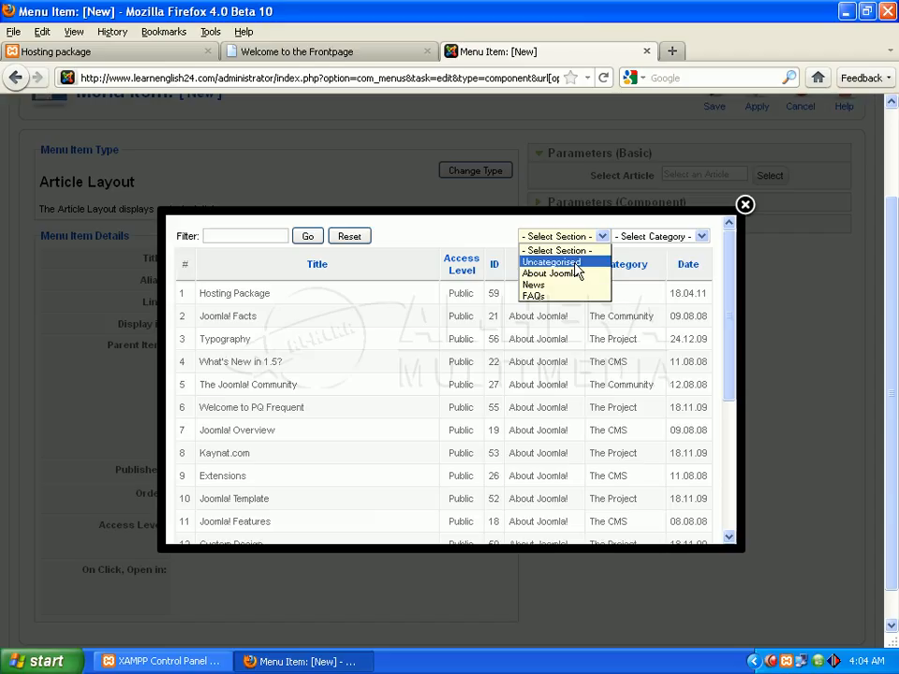
pyautogui.click(576, 263)
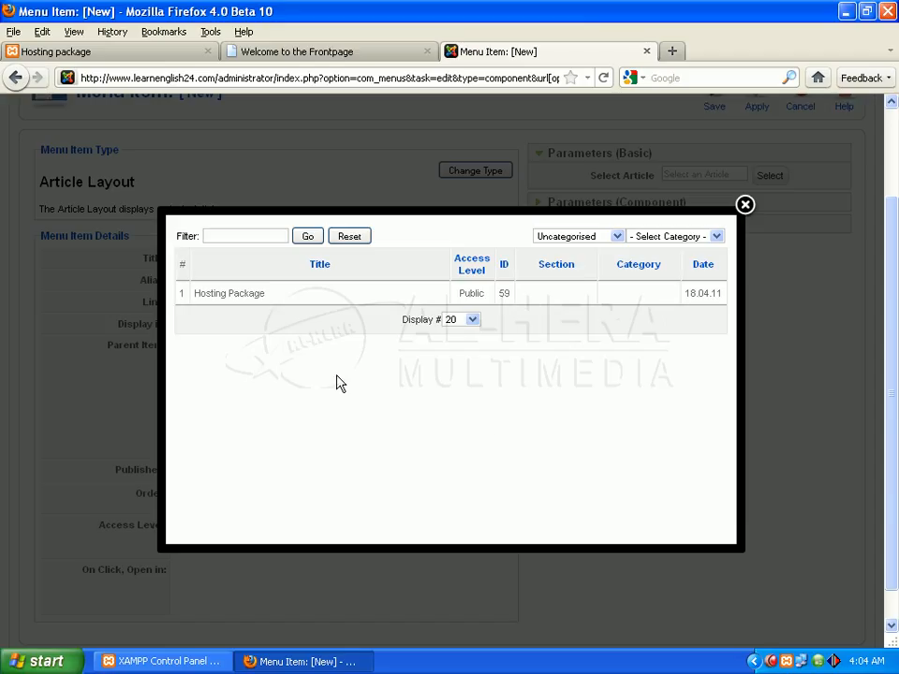
pyautogui.click(229, 294)
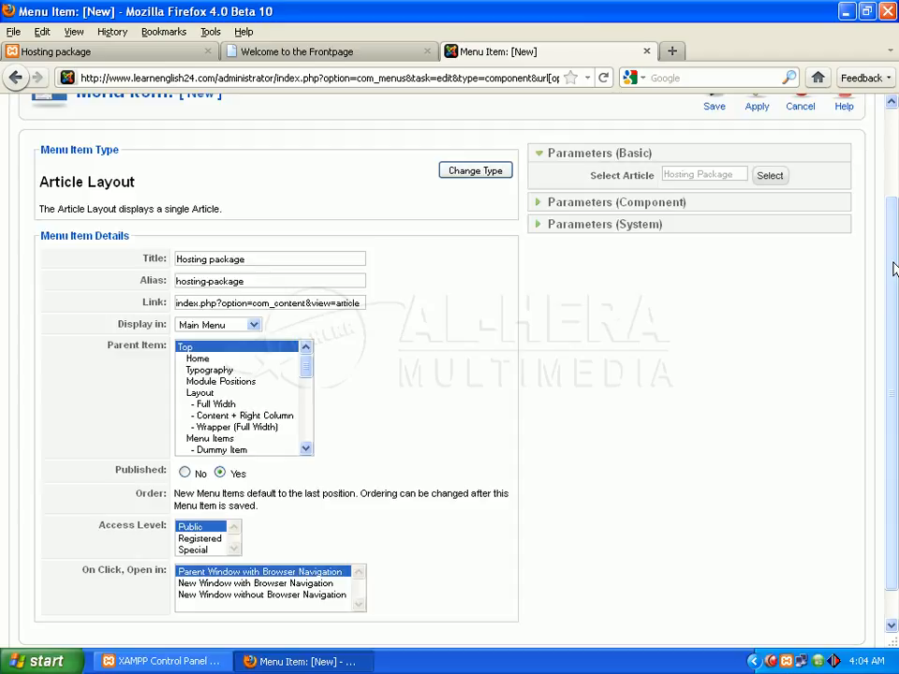
pyautogui.moveTo(893, 270); pyautogui.dragTo(843, 331)
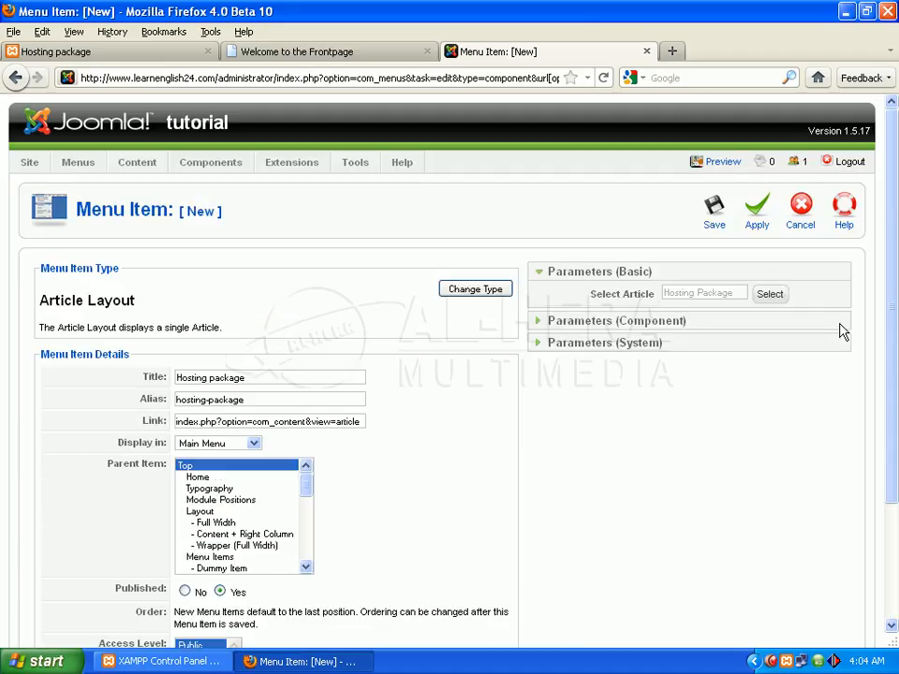
pyautogui.click(716, 215)
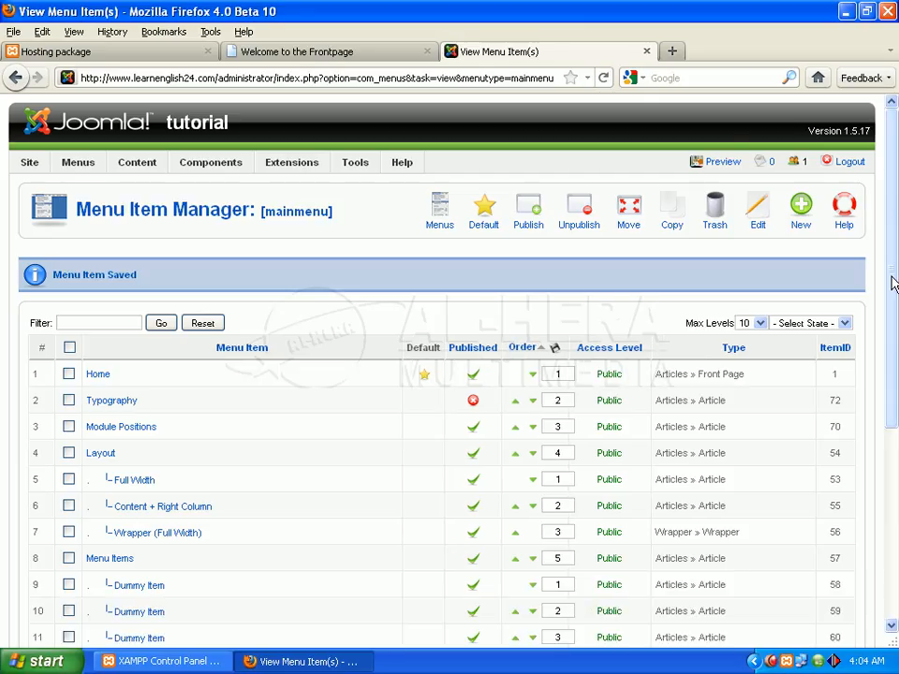
# Look through the main menu's item list, then reload the live site's front page to check its navigation bar
pyautogui.moveTo(892, 283); pyautogui.dragTo(894, 409)
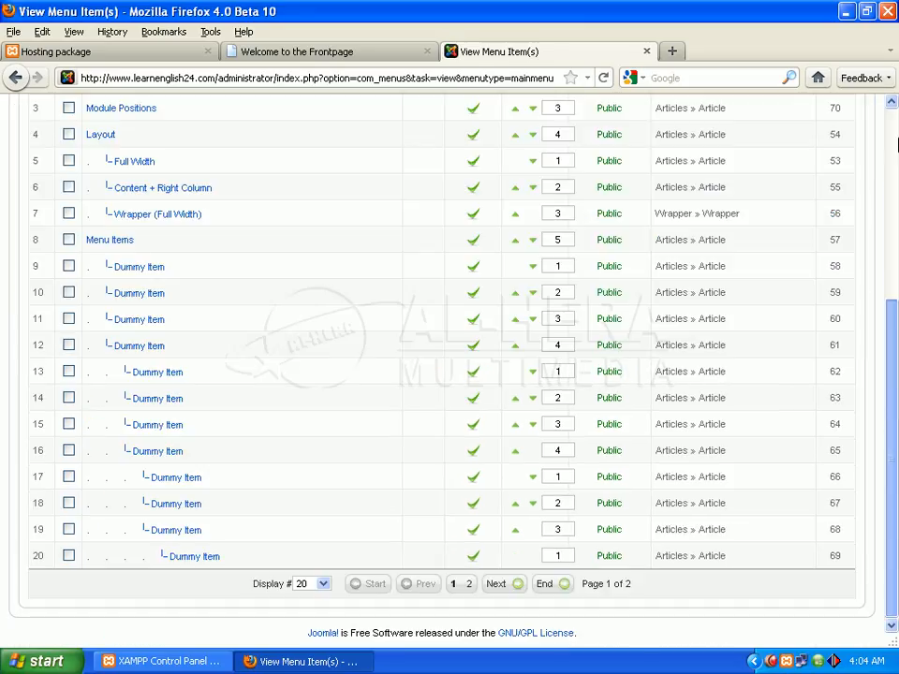
pyautogui.click(896, 143)
pyautogui.moveTo(896, 149); pyautogui.dragTo(895, 357)
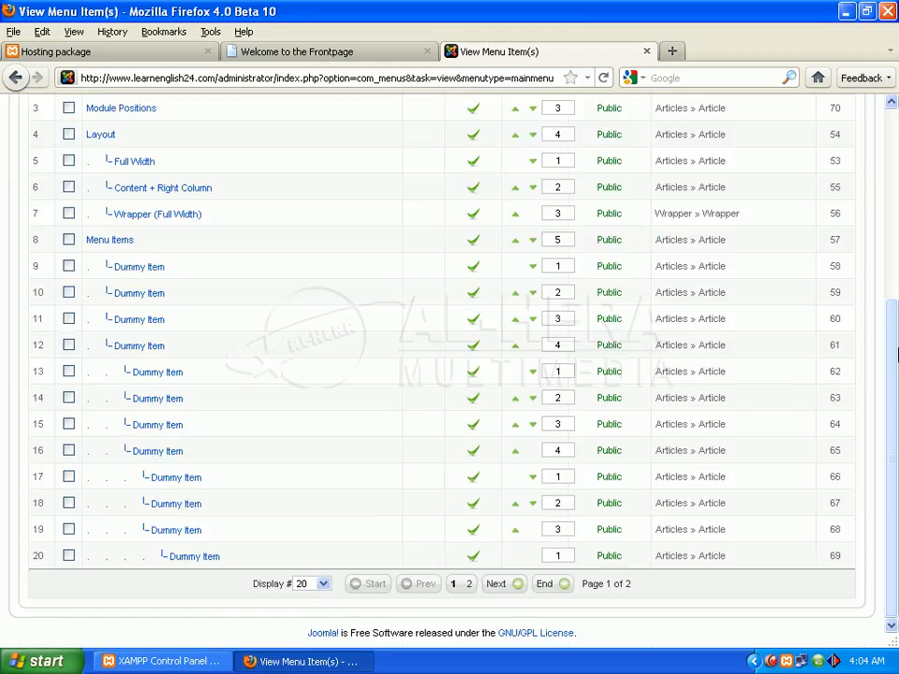
pyautogui.moveTo(896, 355); pyautogui.dragTo(896, 185)
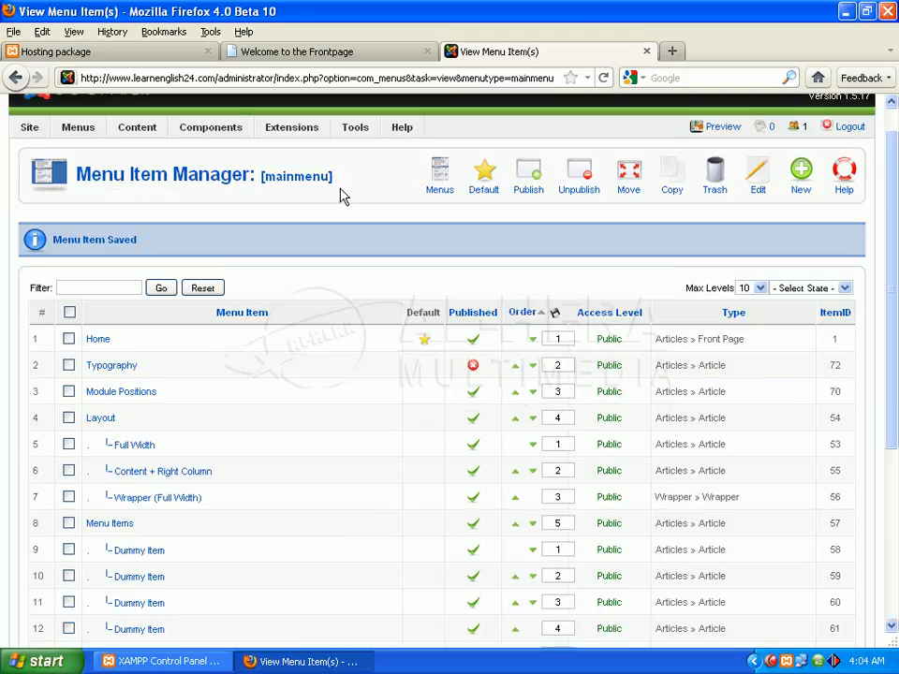
pyautogui.click(328, 55)
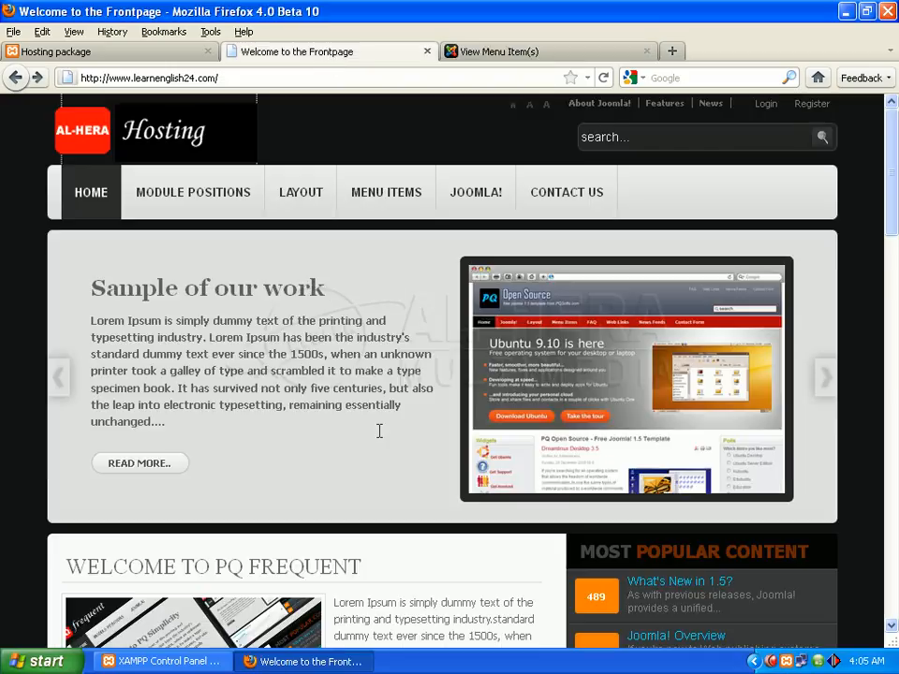
pyautogui.click(602, 81)
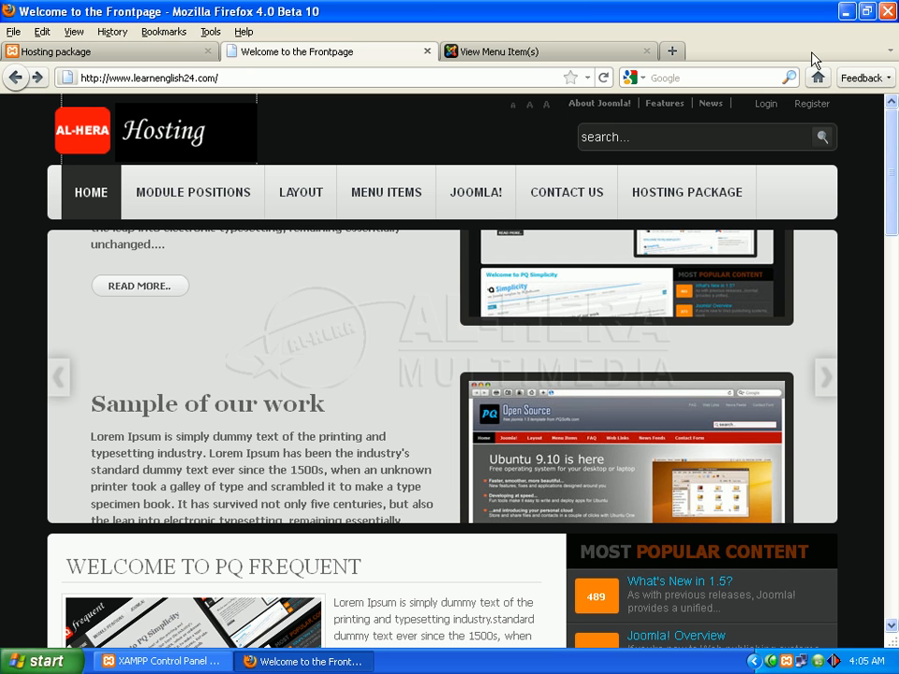
# Return to the main menu's item list and open the Hosting package item on the second page for editing
pyautogui.click(532, 55)
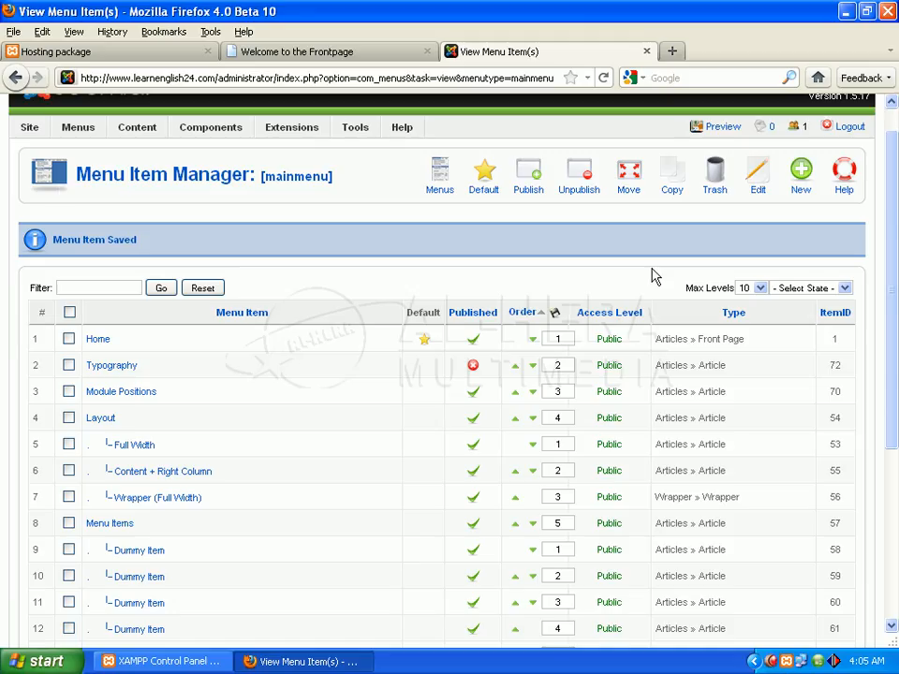
pyautogui.moveTo(896, 319); pyautogui.dragTo(894, 128)
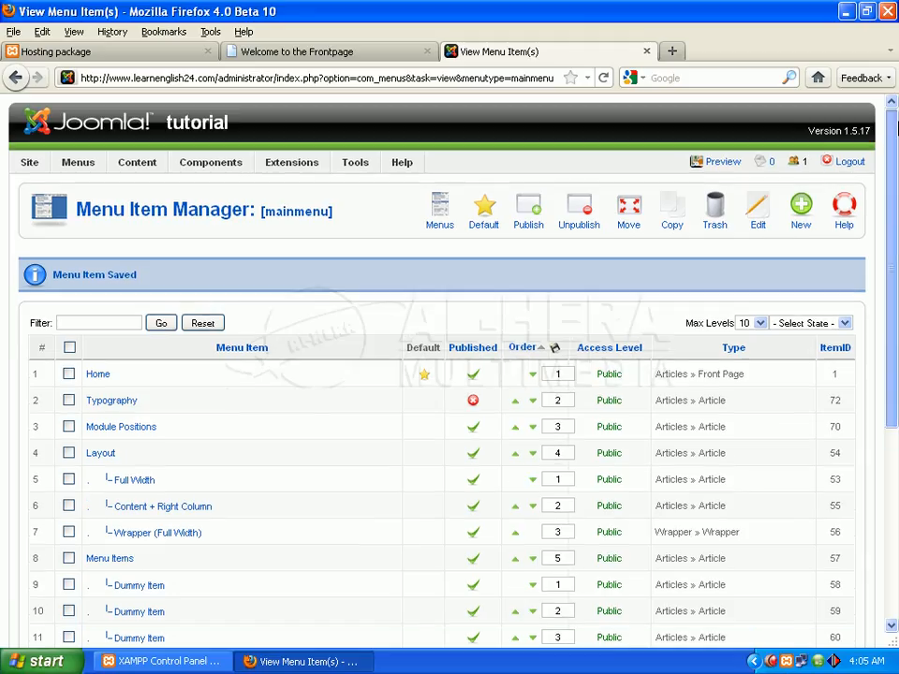
pyautogui.moveTo(85, 167)
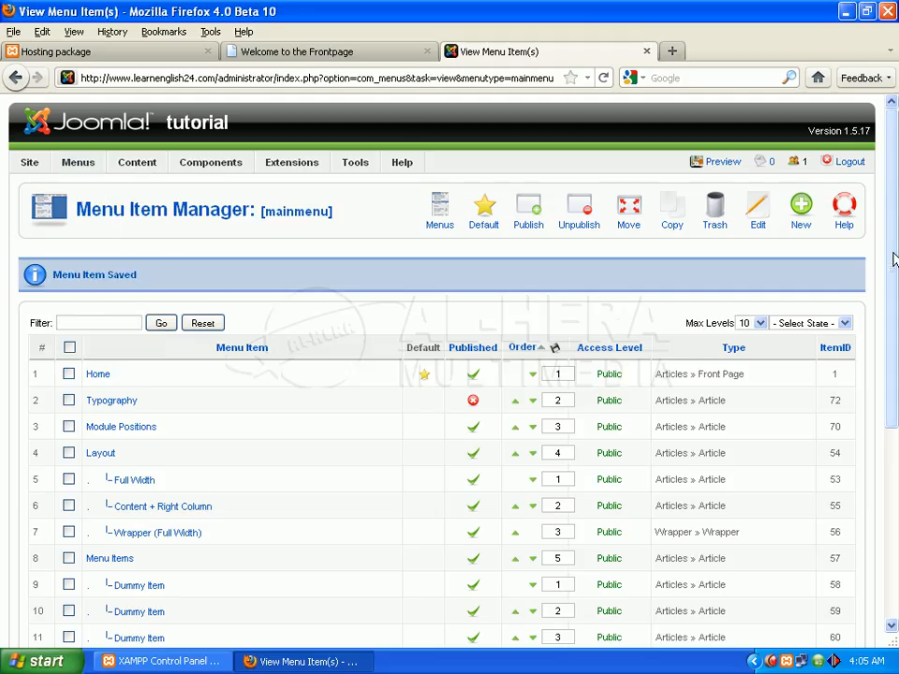
pyautogui.scroll(-5, 847, 335)
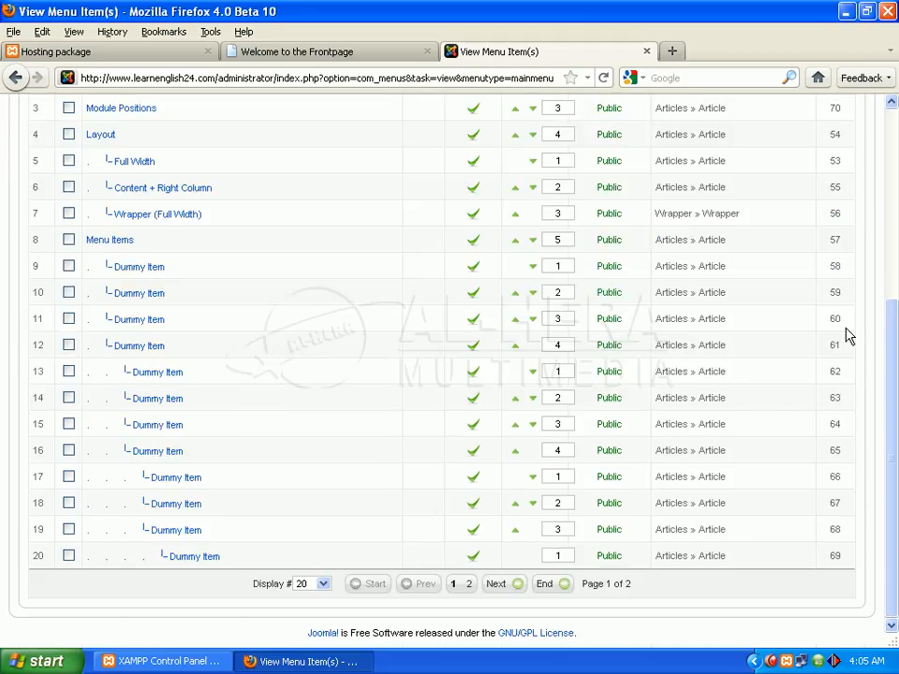
pyautogui.click(469, 584)
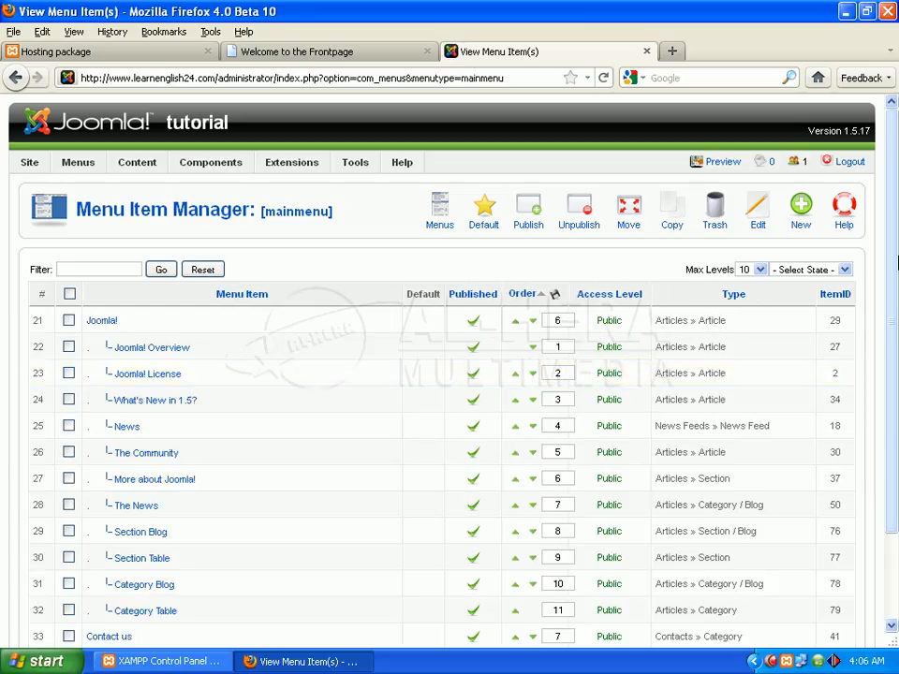
pyautogui.moveTo(896, 264); pyautogui.dragTo(896, 373)
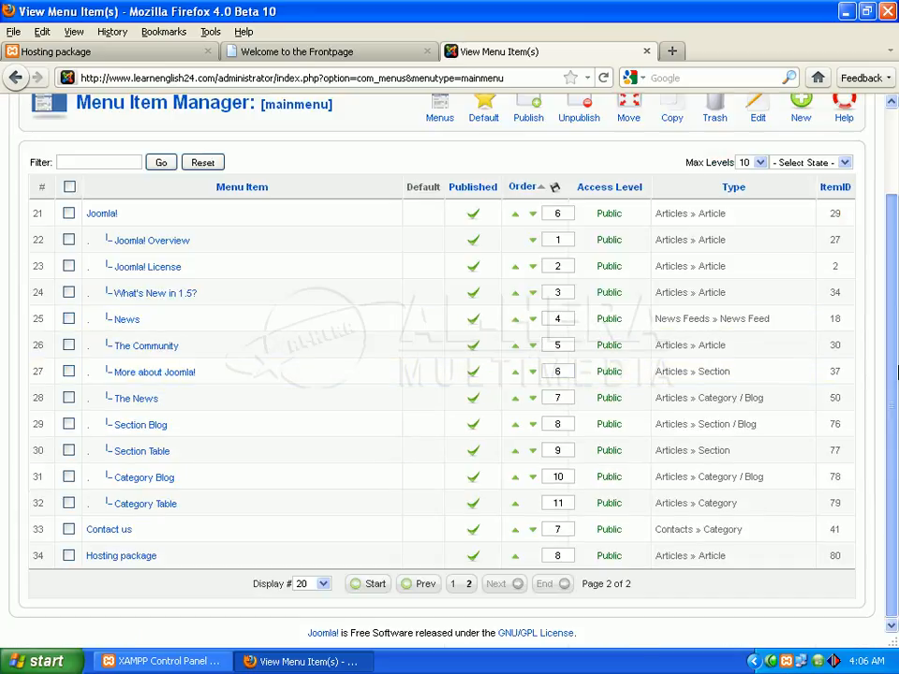
pyautogui.click(121, 559)
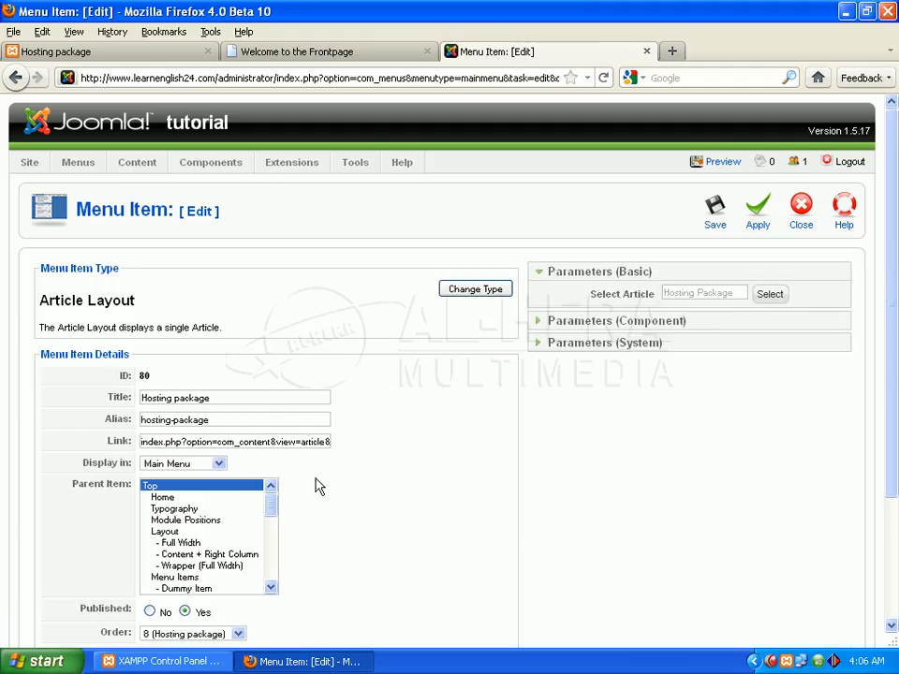
# Set the Hosting package menu item's order to 1 (Home), save it and look over the item list
pyautogui.scroll(-3, 888, 345)
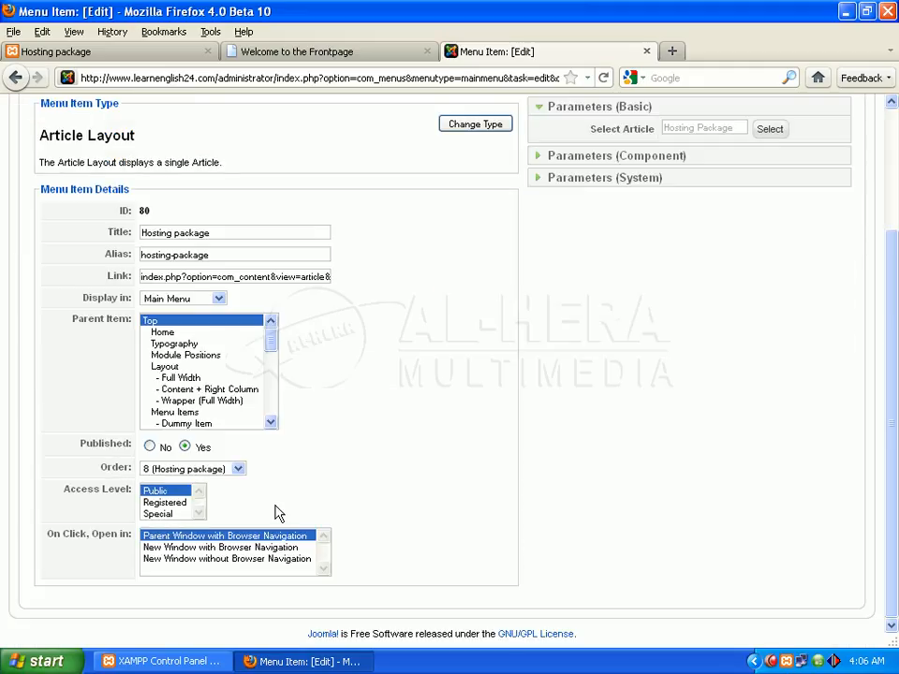
pyautogui.click(239, 469)
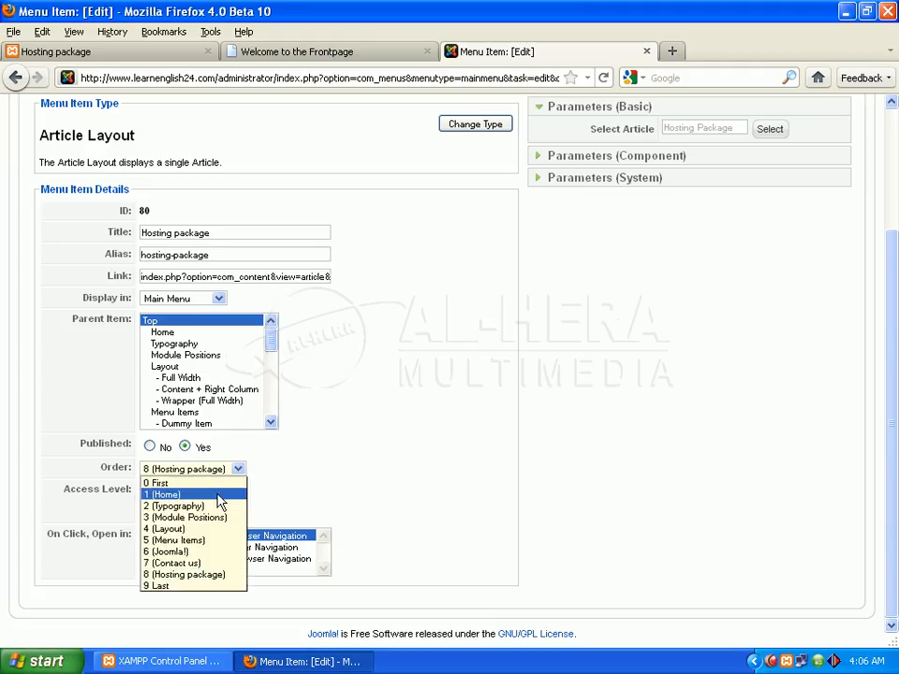
pyautogui.click(163, 496)
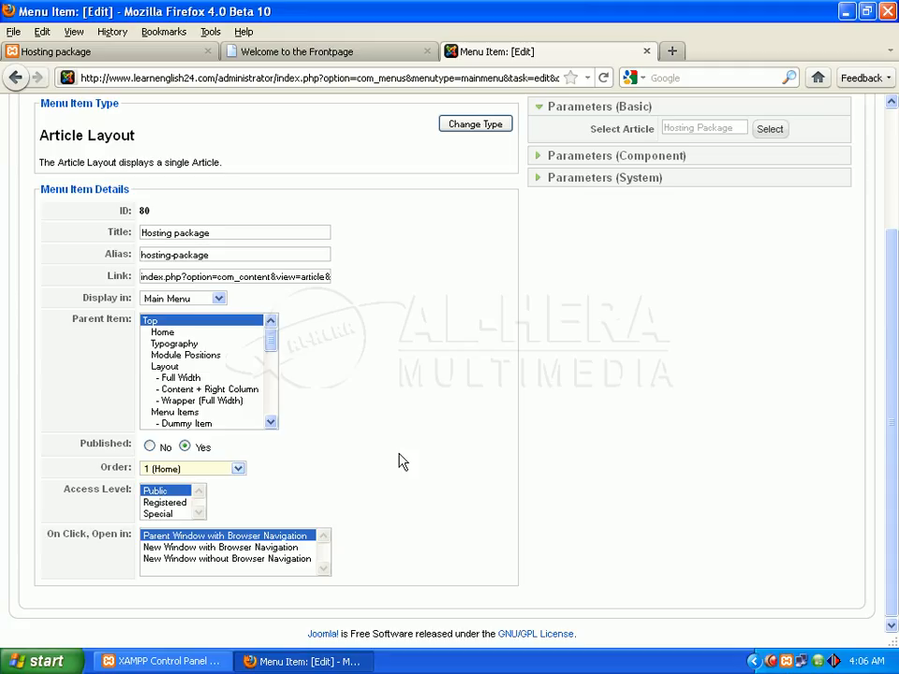
pyautogui.moveTo(897, 242); pyautogui.dragTo(898, 242)
pyautogui.scroll(3, 768, 319)
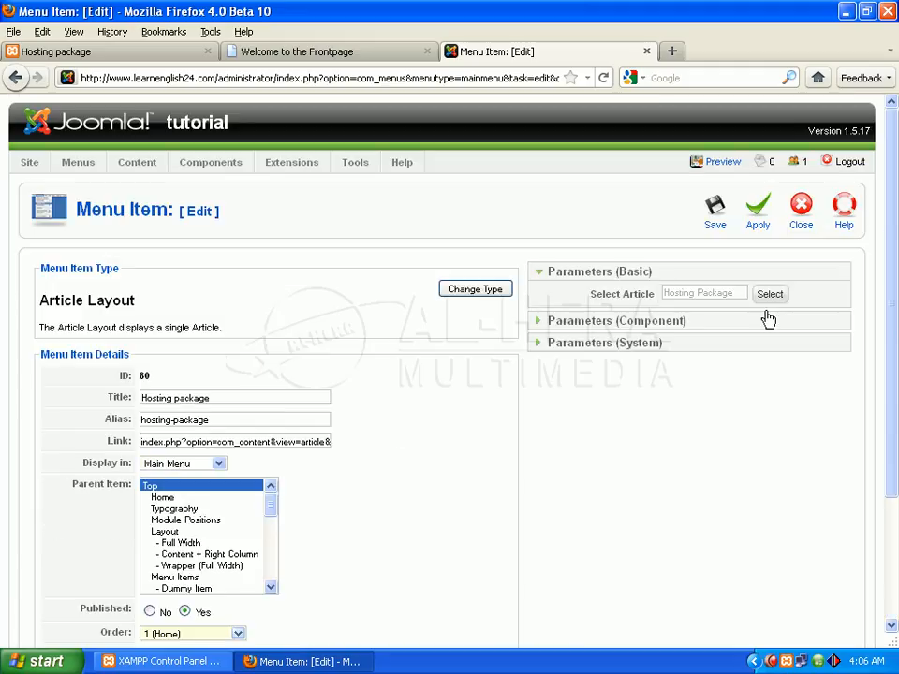
pyautogui.click(714, 216)
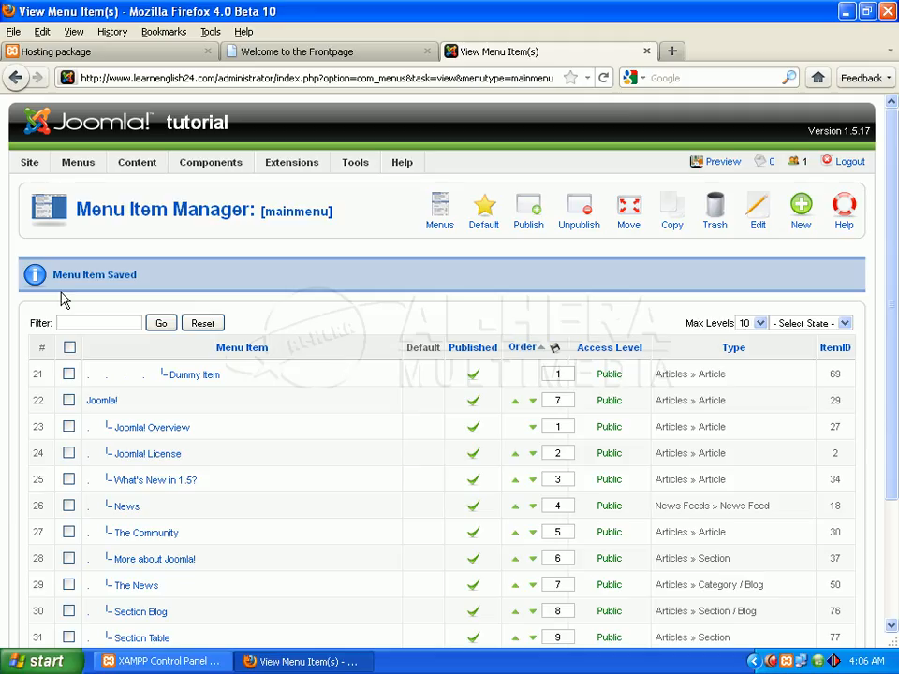
pyautogui.scroll(-3, 896, 225)
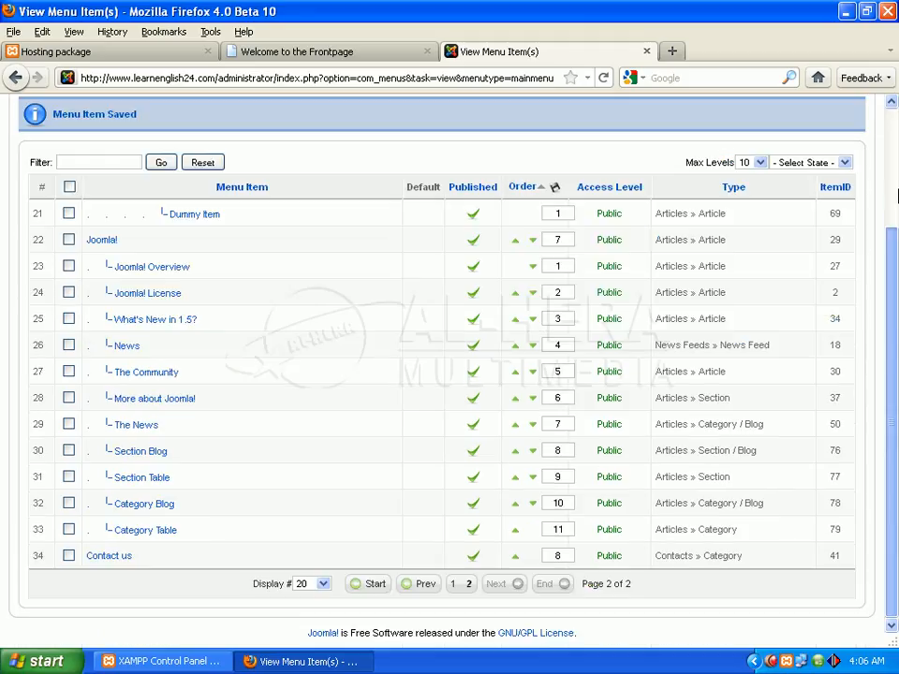
pyautogui.scroll(3, 896, 195)
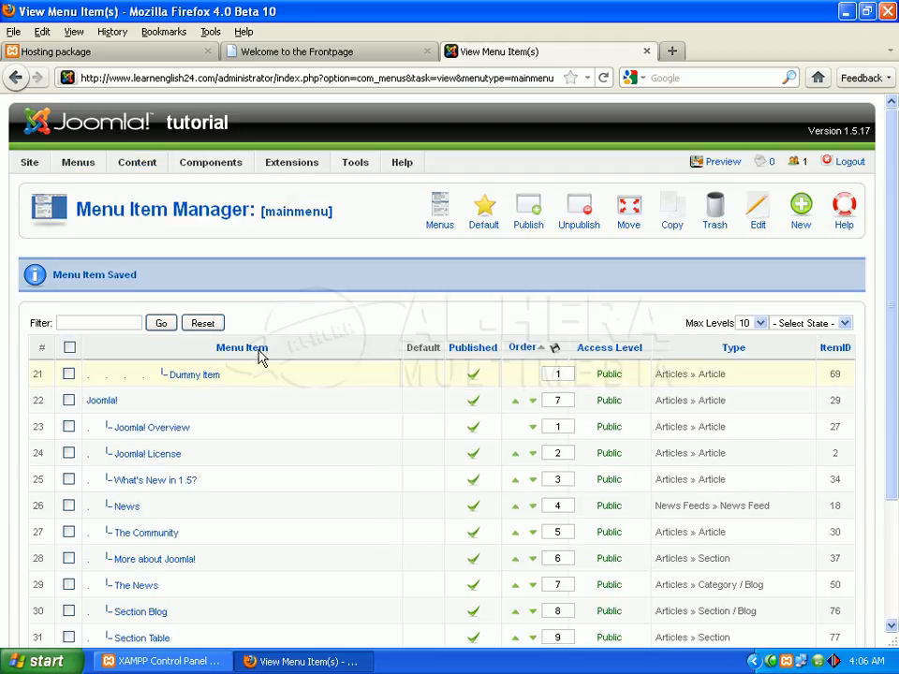
# Reload the live front page and open the Hosting Package page from its navigation bar to examine the package images
pyautogui.click(329, 57)
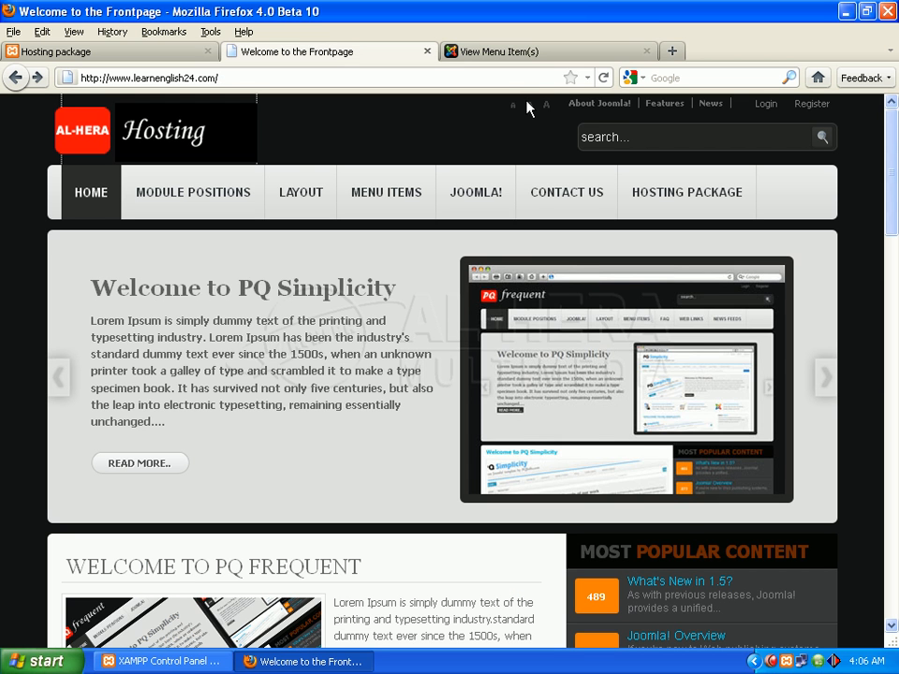
pyautogui.click(603, 78)
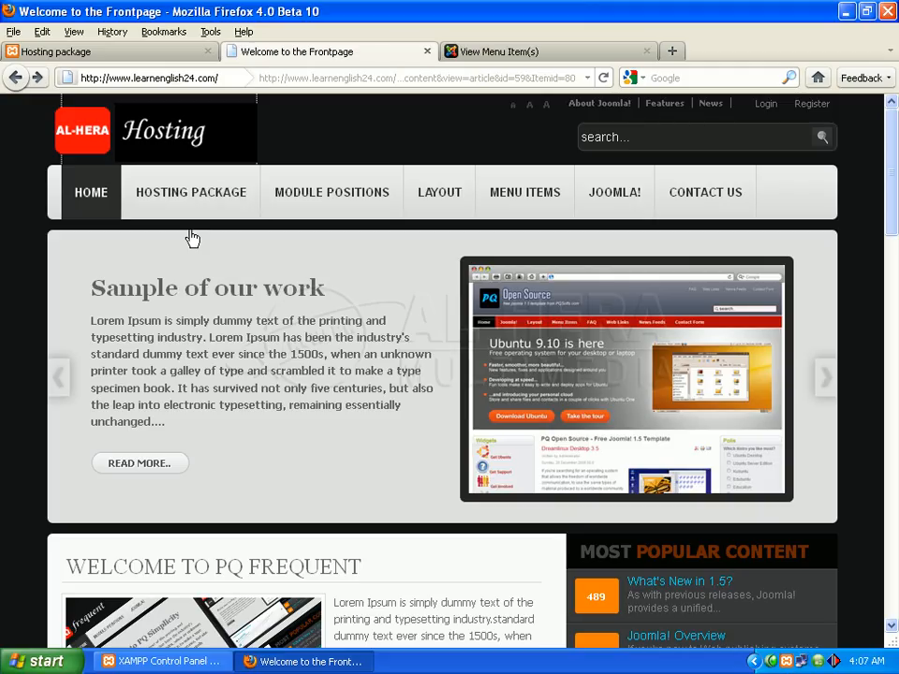
pyautogui.click(172, 198)
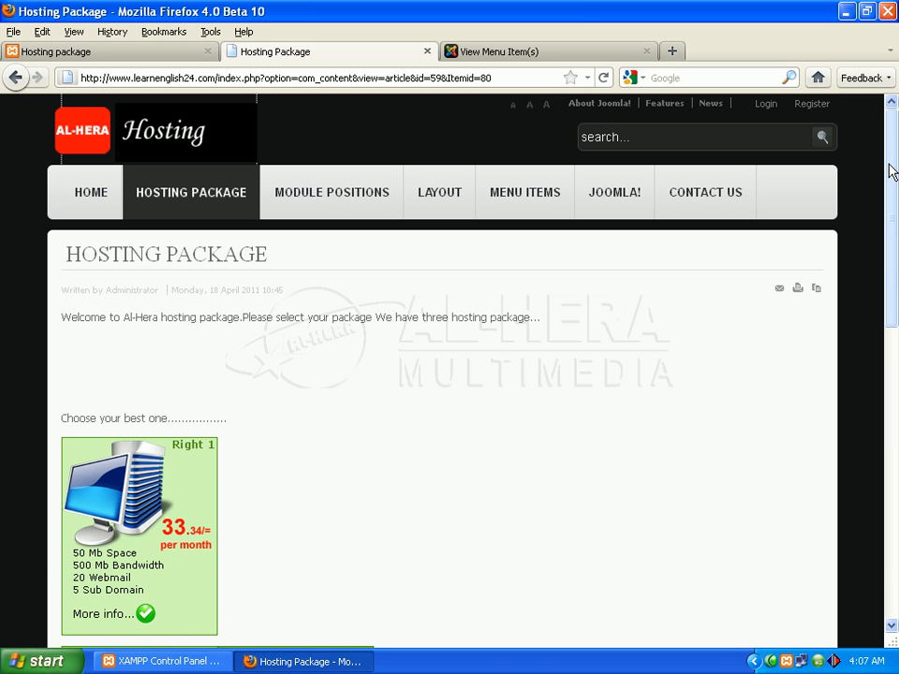
pyautogui.moveTo(891, 172); pyautogui.dragTo(896, 206)
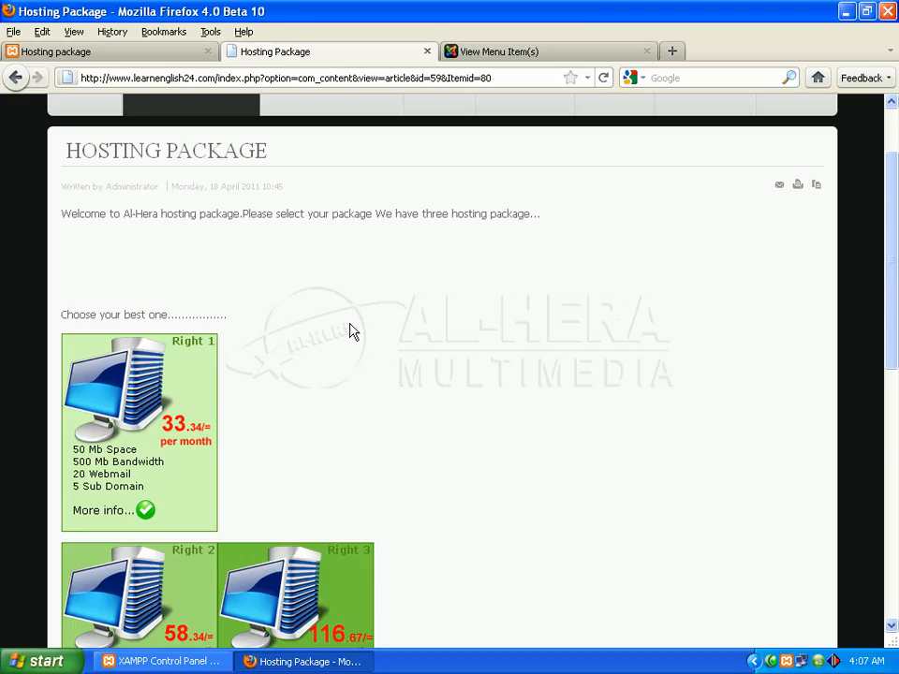
pyautogui.scroll(-2, 499, 343)
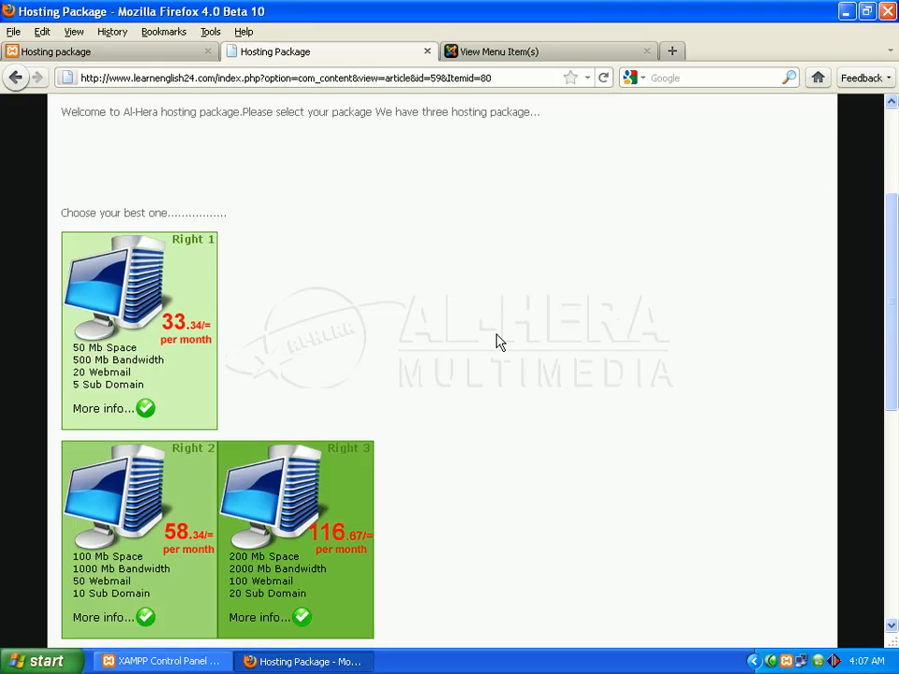